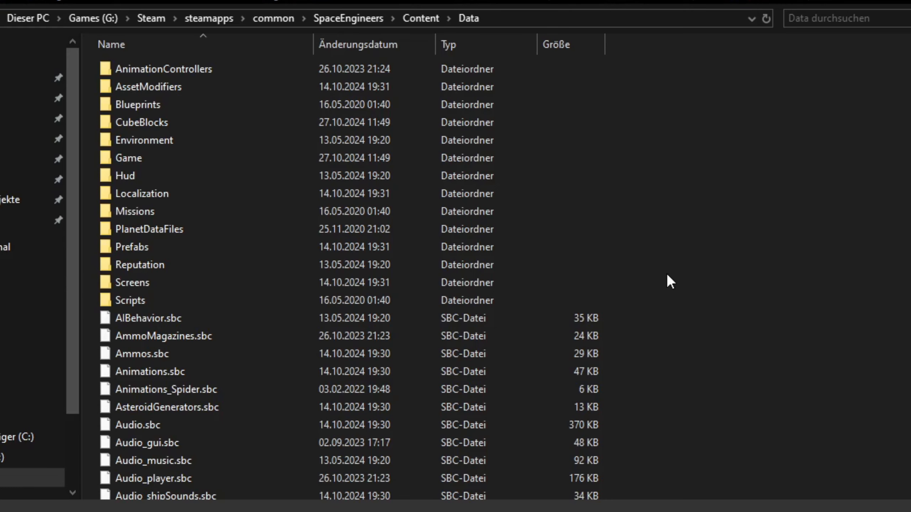
Step: Locate the planet definition files PlanetGeneratorDefinitions.sbc, Pertam.sbc and Triton.sbc in the game's Content\Data folder
scroll(150, 285, "down", 5)
scroll(151, 285, "down", 6)
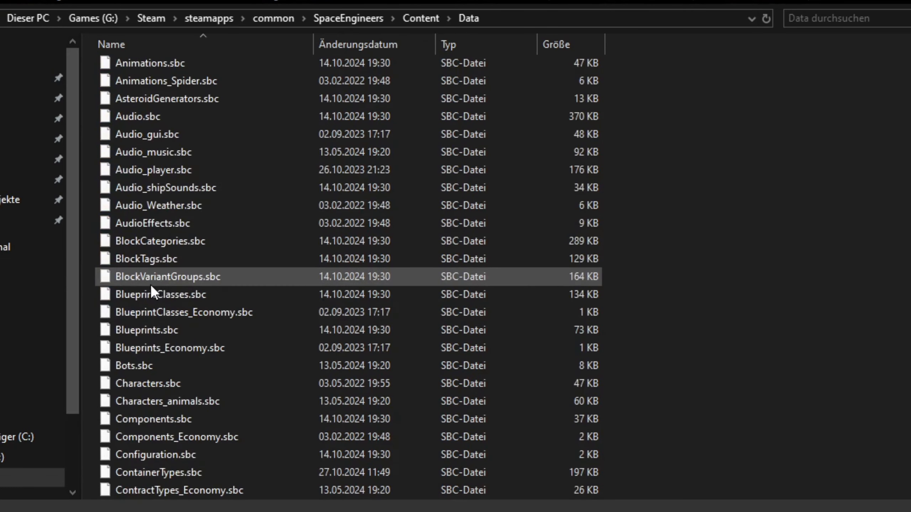
scroll(151, 295, "down", 15)
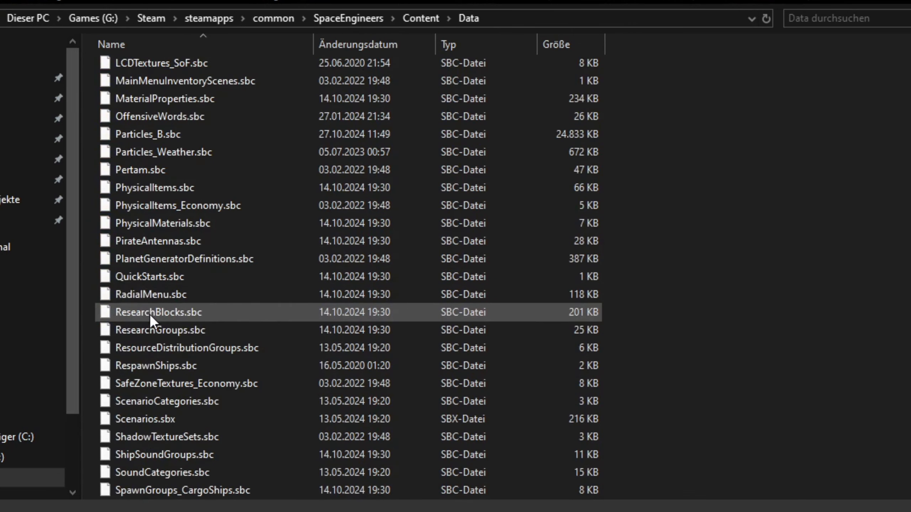
left_click(207, 260)
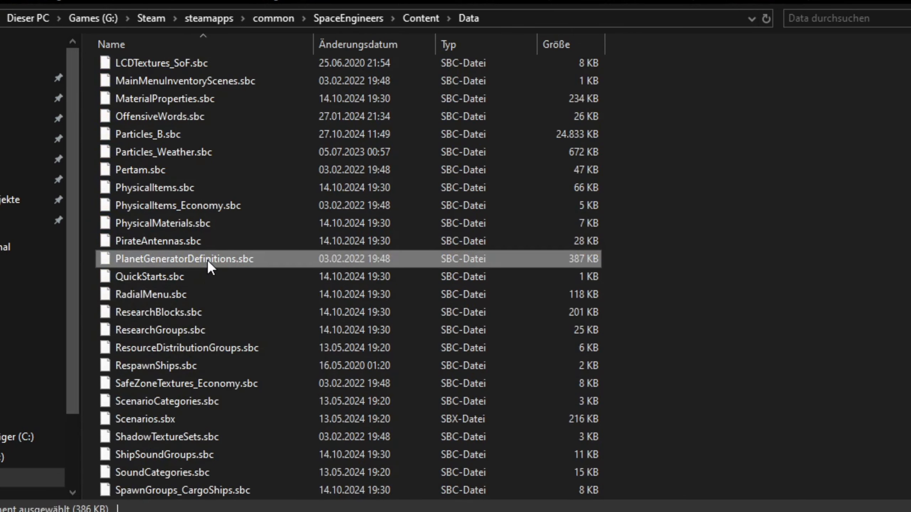
left_click(175, 174)
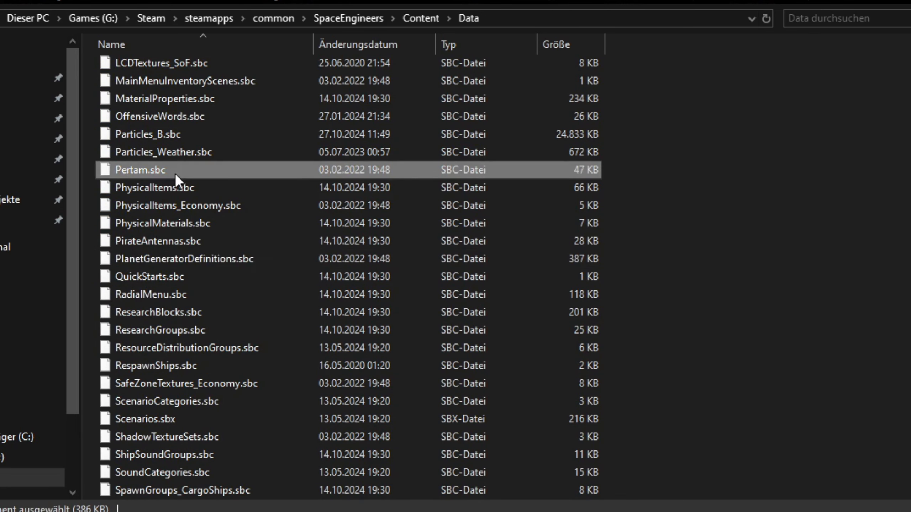
scroll(176, 173, "down", 6)
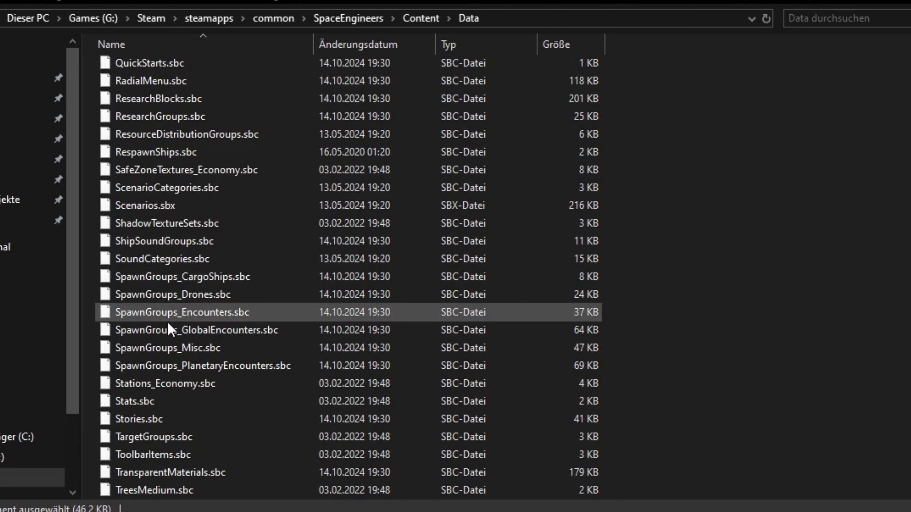
left_click(156, 402)
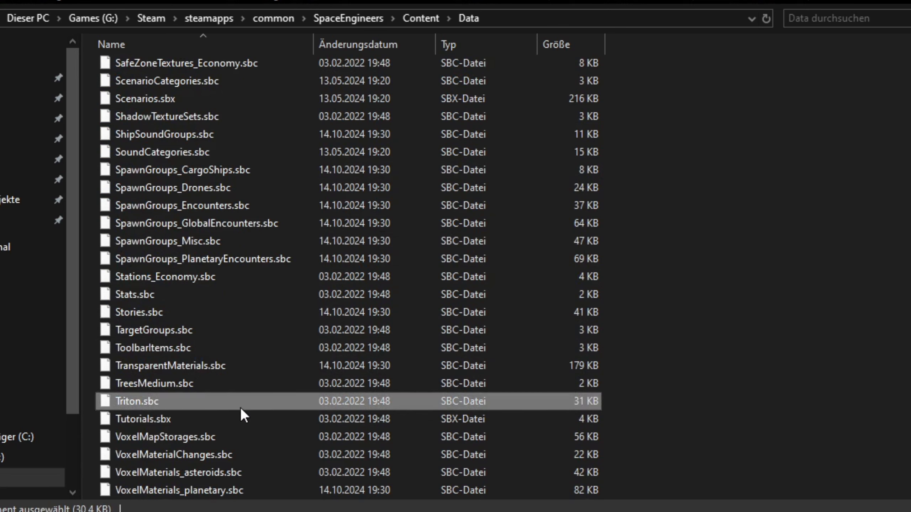
Step: Copy the game's Data folder path and use it in SE Ore Redistribution to open PlanetGeneratorDefinitions.sbc
left_click(512, 17)
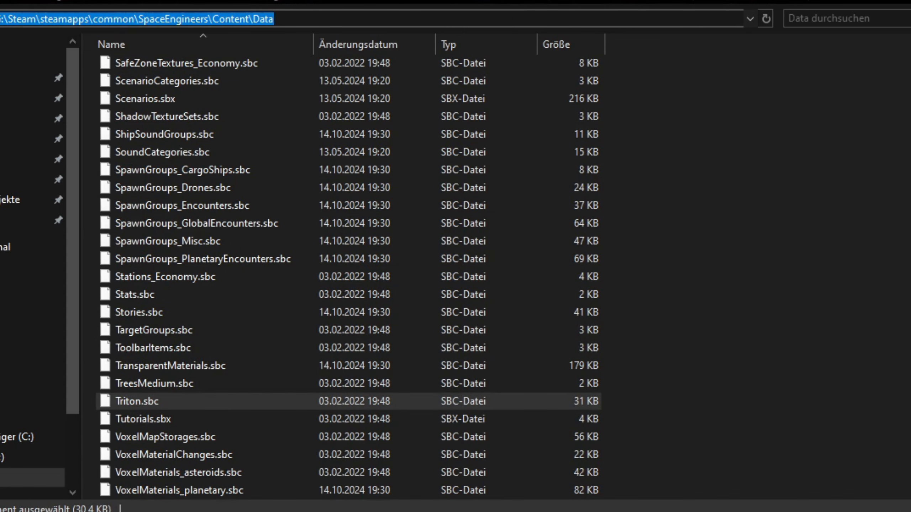
left_click_drag(910, 310, 447, 151)
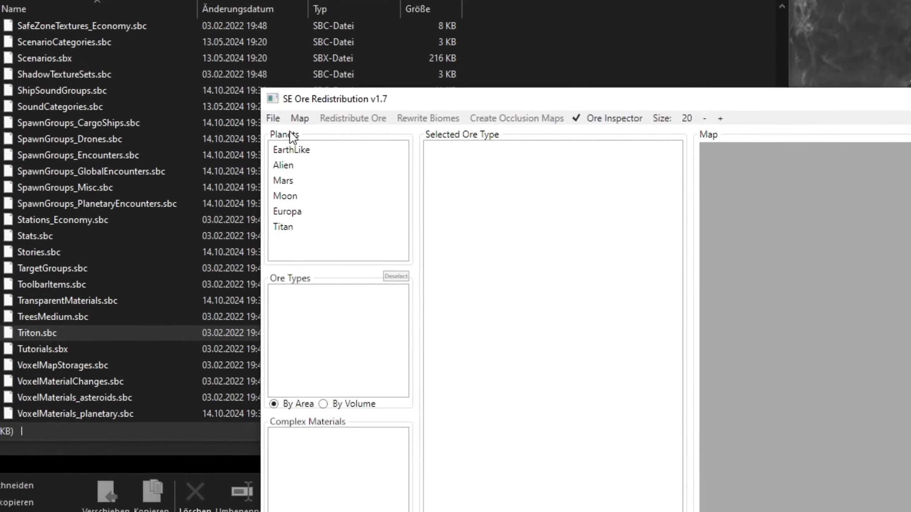
left_click(400, 166)
left_click(247, 121)
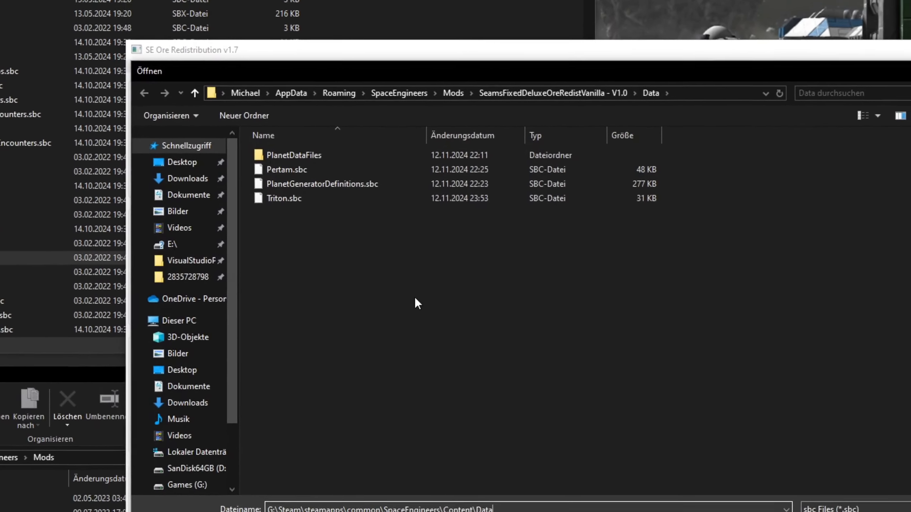
key("Return")
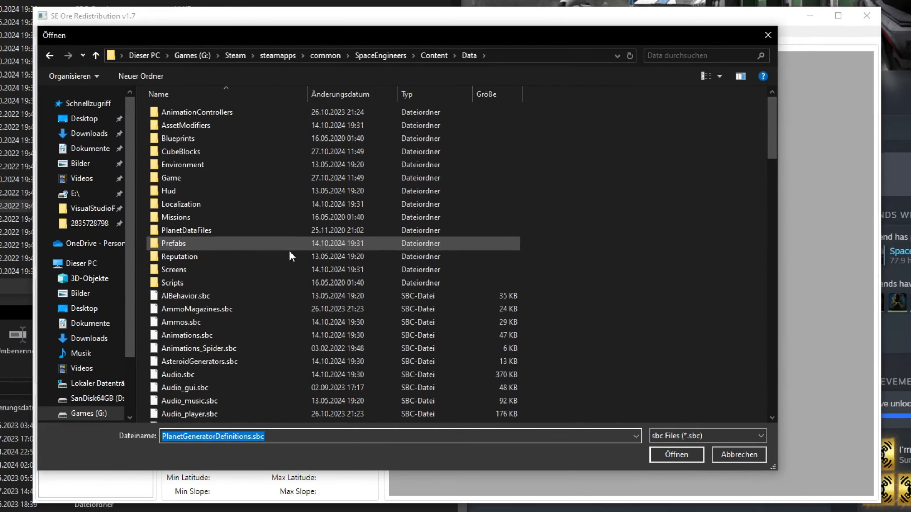
scroll(290, 250, "down", 5)
left_click(676, 455)
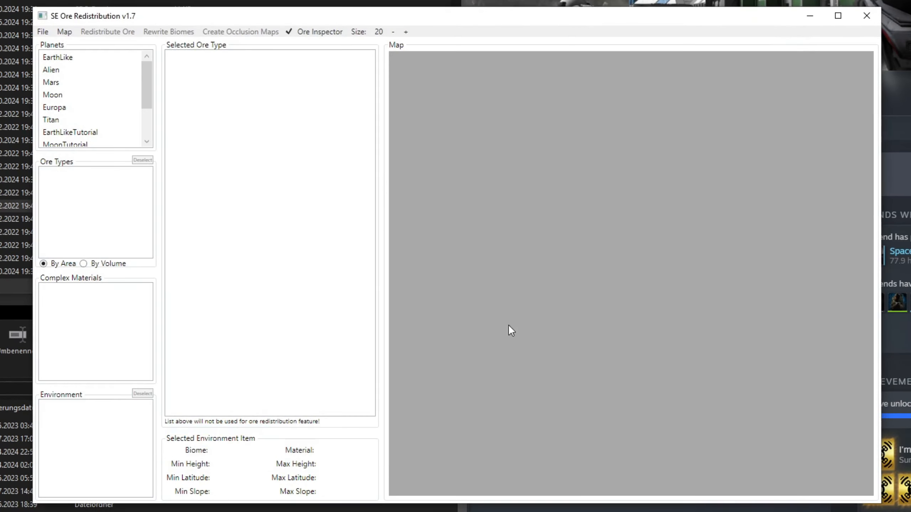
Step: Load the EarthLike planet, highlight its Lake areas complex material and examine those regions across the map
left_click(69, 61)
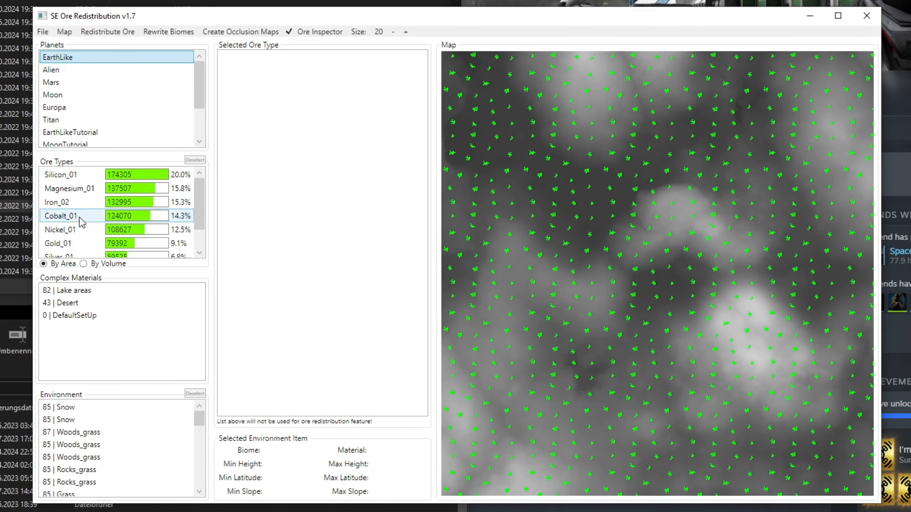
left_click(99, 293)
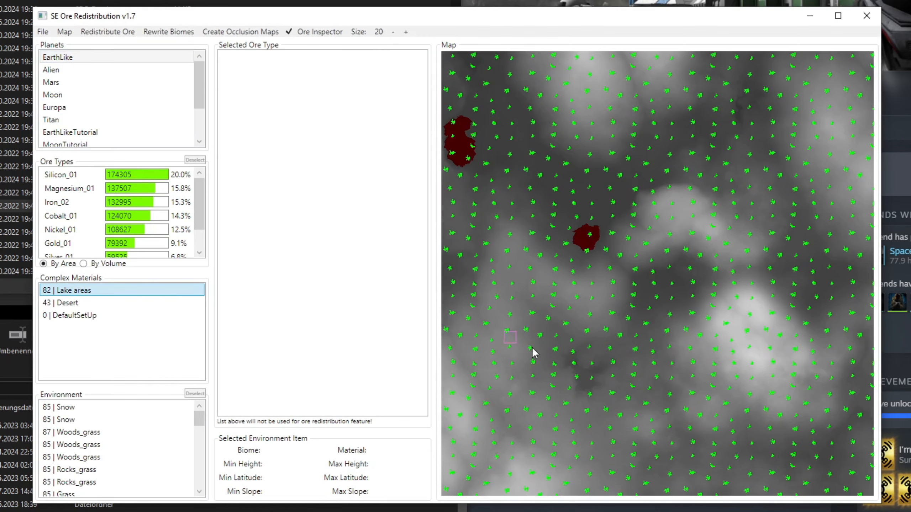
scroll(794, 449, "down", 5)
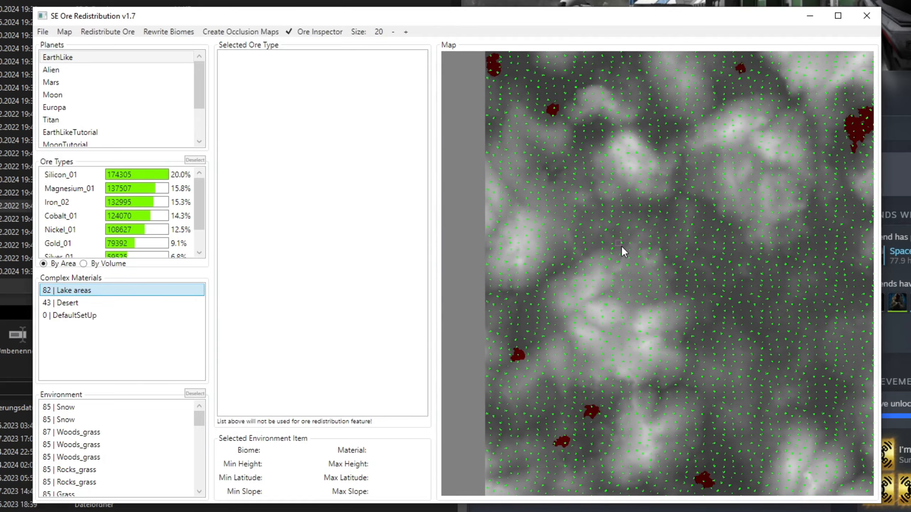
left_click_drag(771, 327, 556, 109)
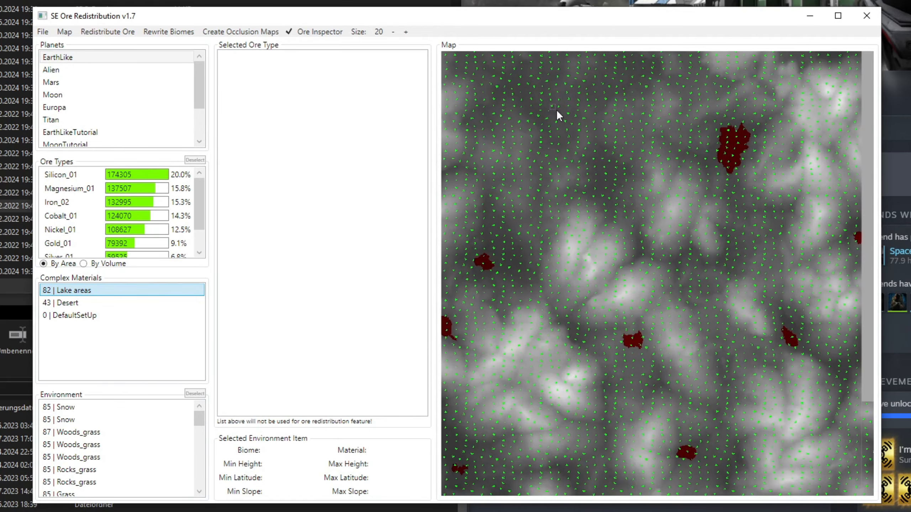
left_click_drag(682, 339, 764, 54)
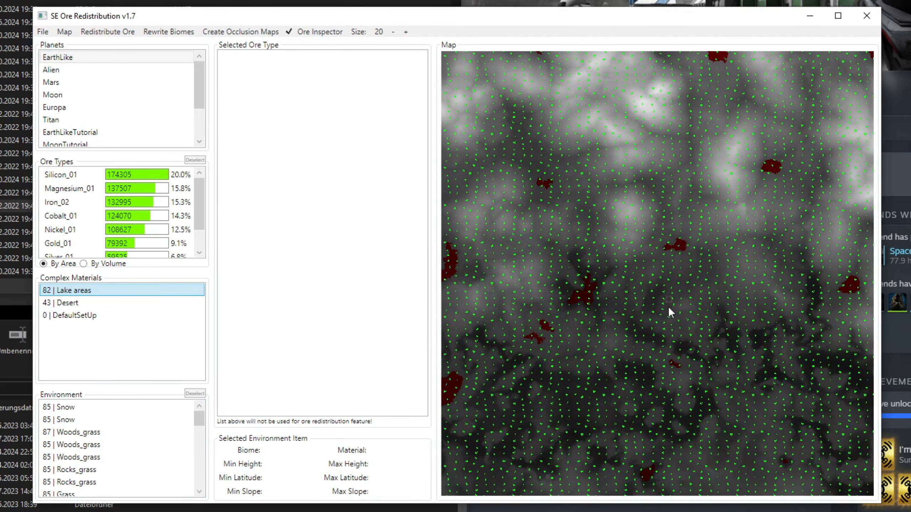
left_click_drag(664, 315, 679, 255)
scroll(602, 230, "up", 5)
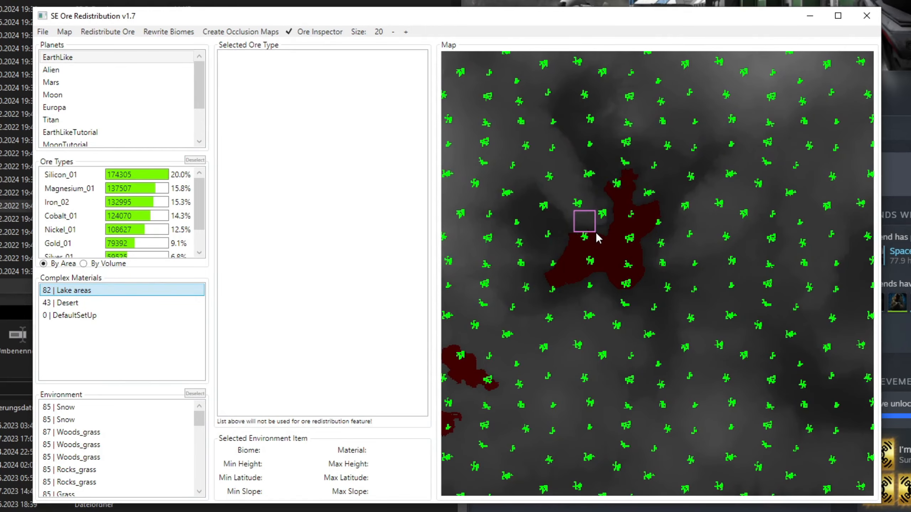
Step: View the ore entries for Silicon_01, Magnesium_01, Iron_02 and Cobalt_01 on the EarthLike planet
left_click(73, 175)
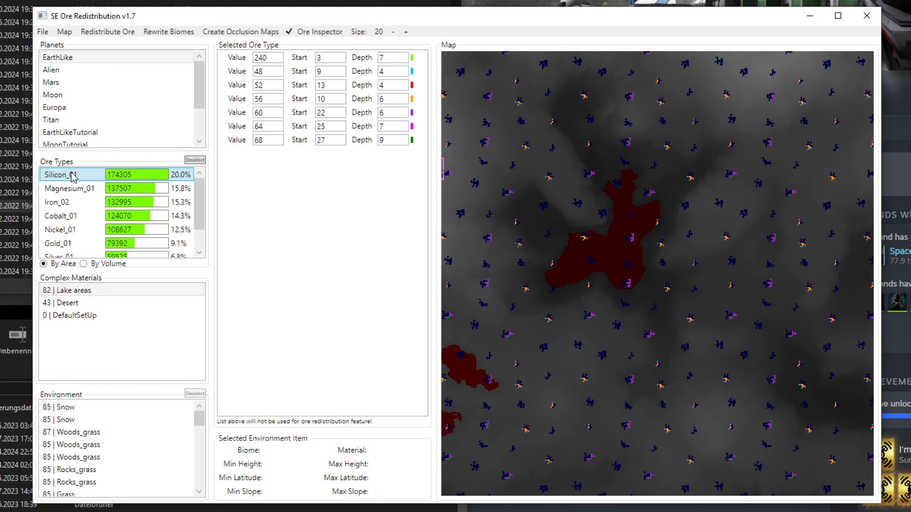
left_click(65, 195)
left_click(64, 203)
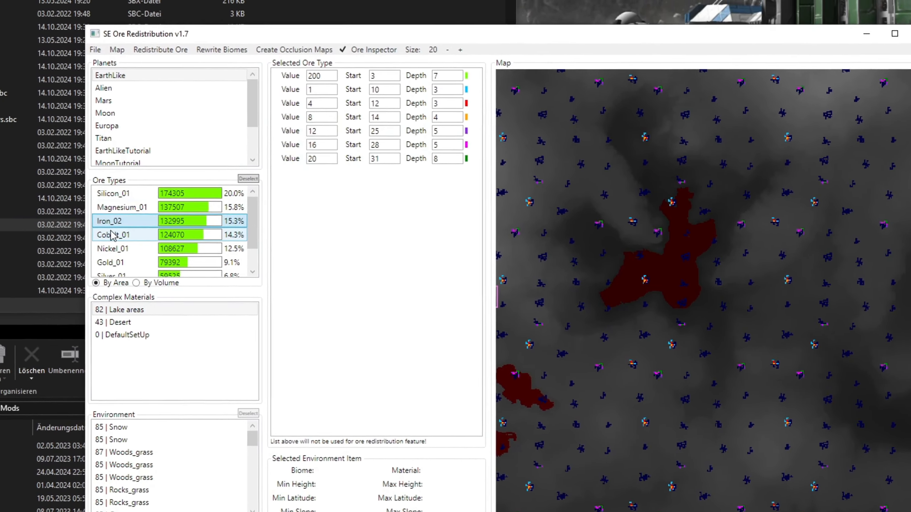
left_click(93, 228)
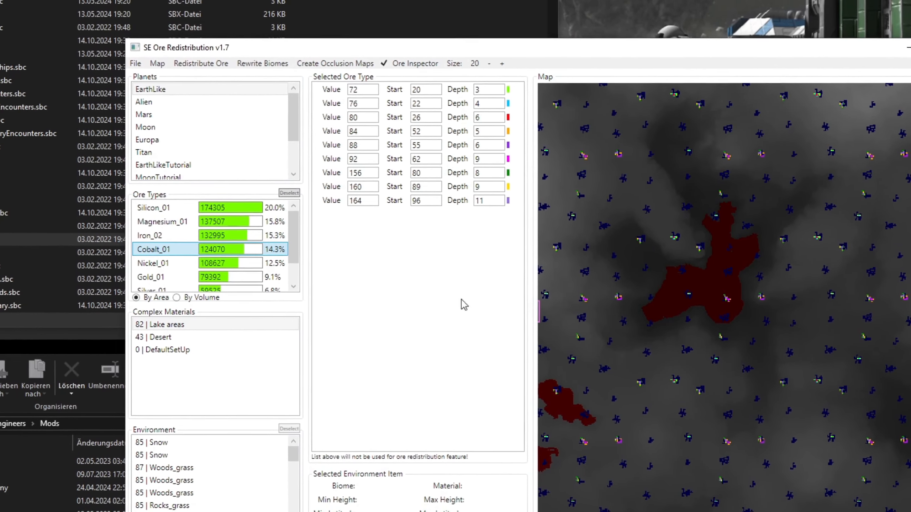
Step: Inspect a Cobalt_01 deposit inside the lake area in the Ore 3D Viewer from several angles
scroll(716, 317, "up", 3)
scroll(760, 330, "up", 3)
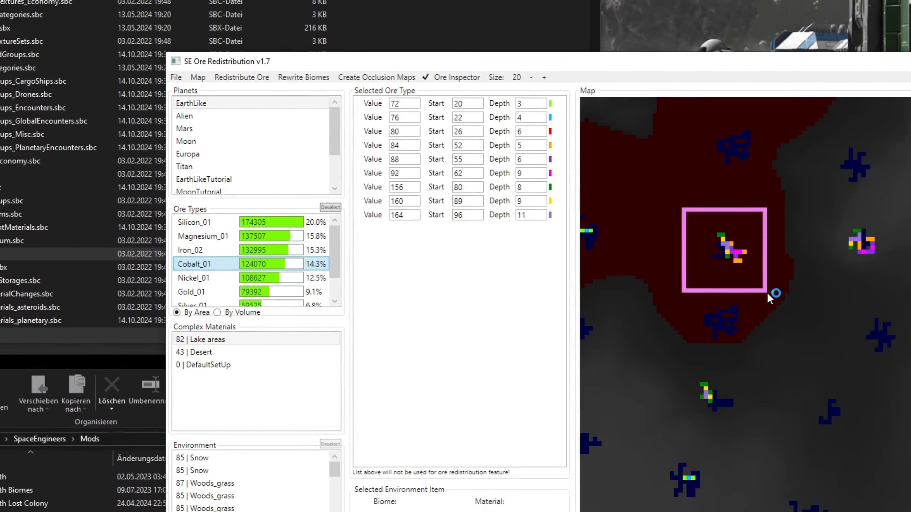
left_click(793, 298)
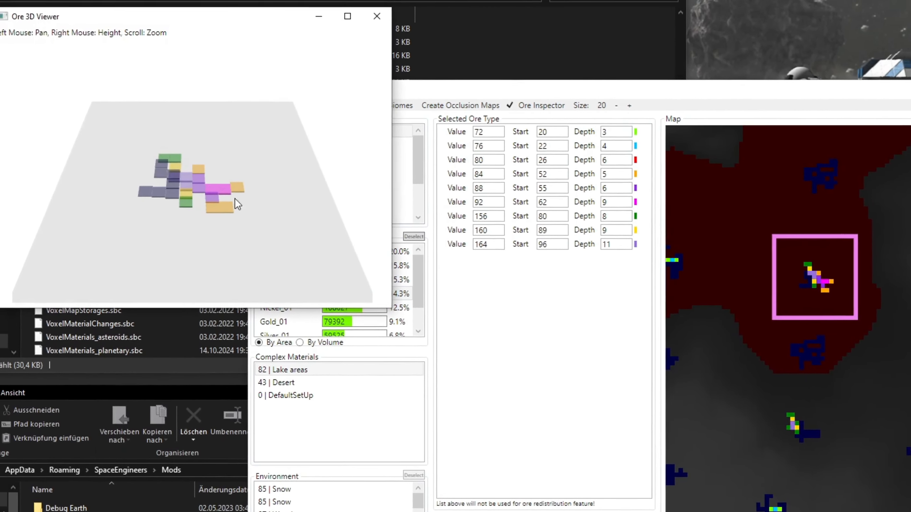
left_click_drag(190, 220, 398, 163)
left_click_drag(82, 173, 204, 201)
left_click_drag(87, 217, 112, 116)
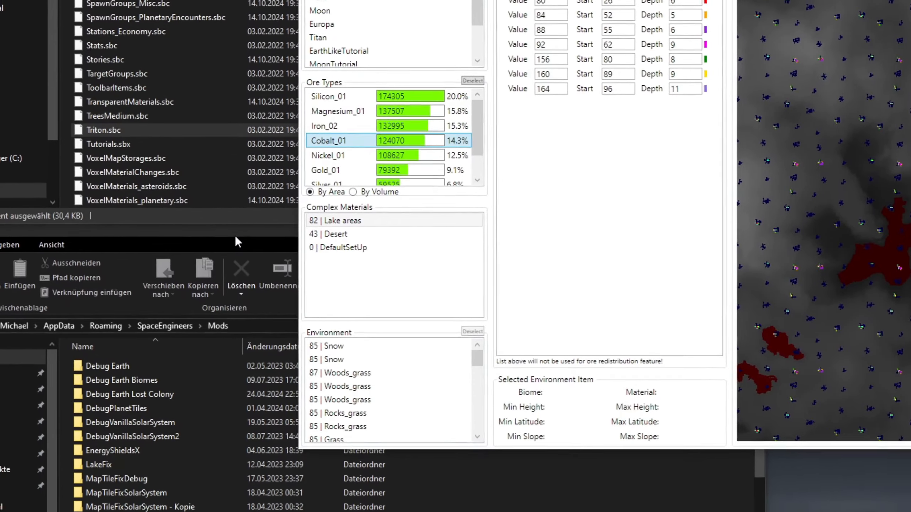
Step: Switch to the SpaceEngineers Mods folder in File Explorer, create a folder named MyPlanetMod and open it
left_click(215, 333)
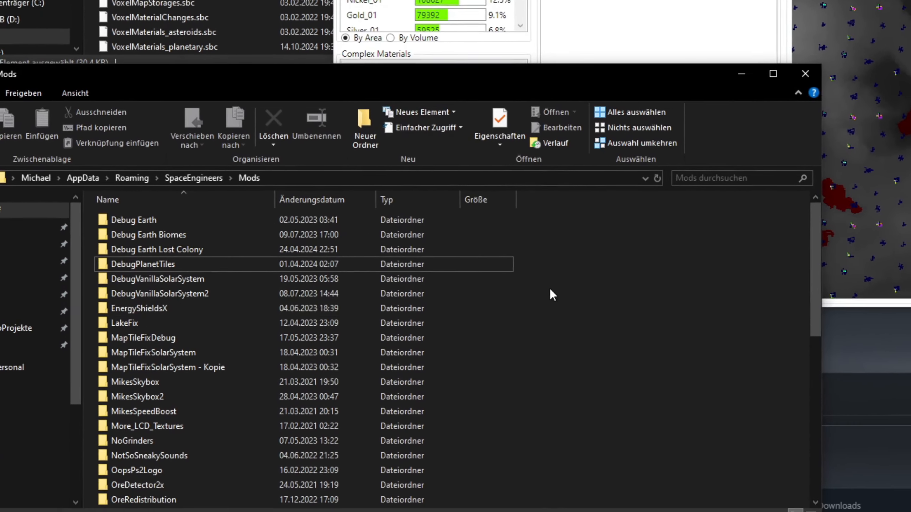
key("Home")
left_click(367, 126)
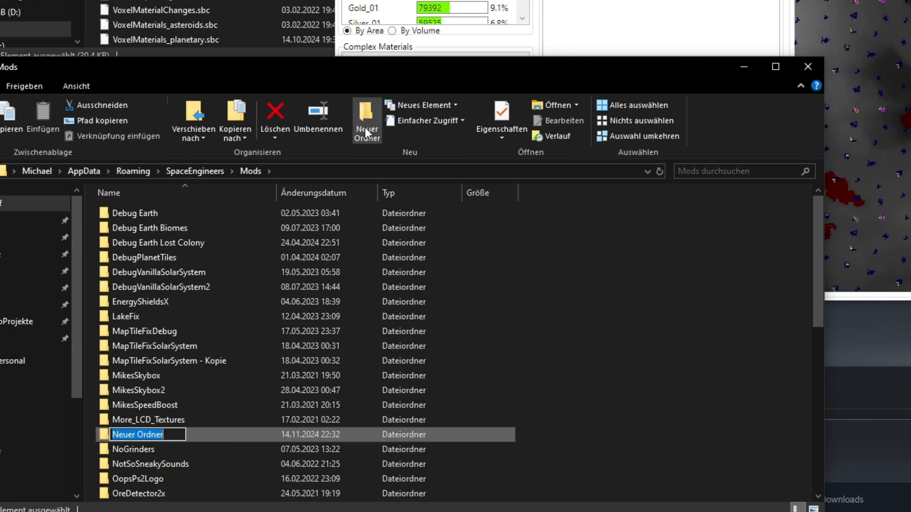
type("M")
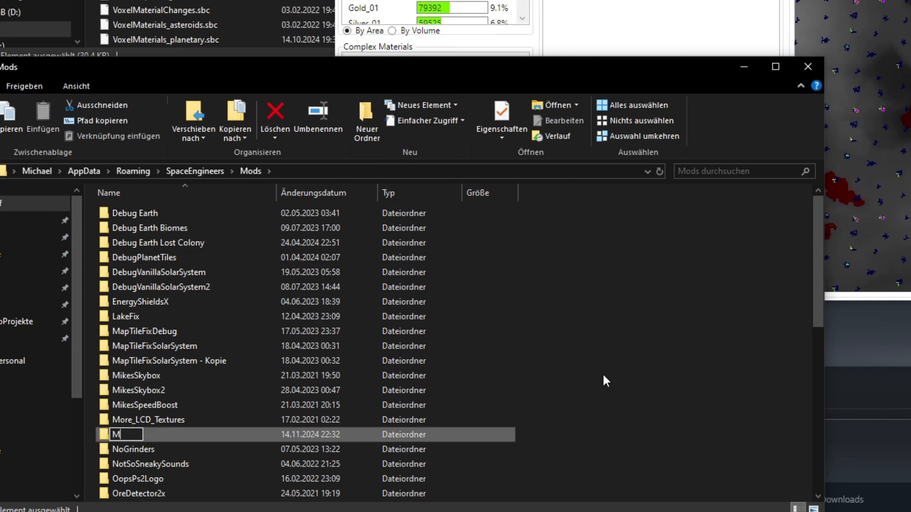
type("yPlane")
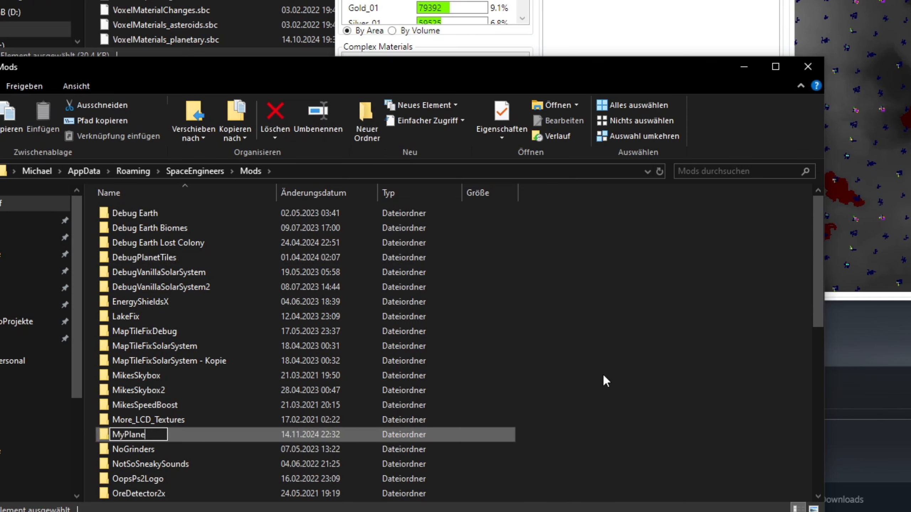
type("tMod")
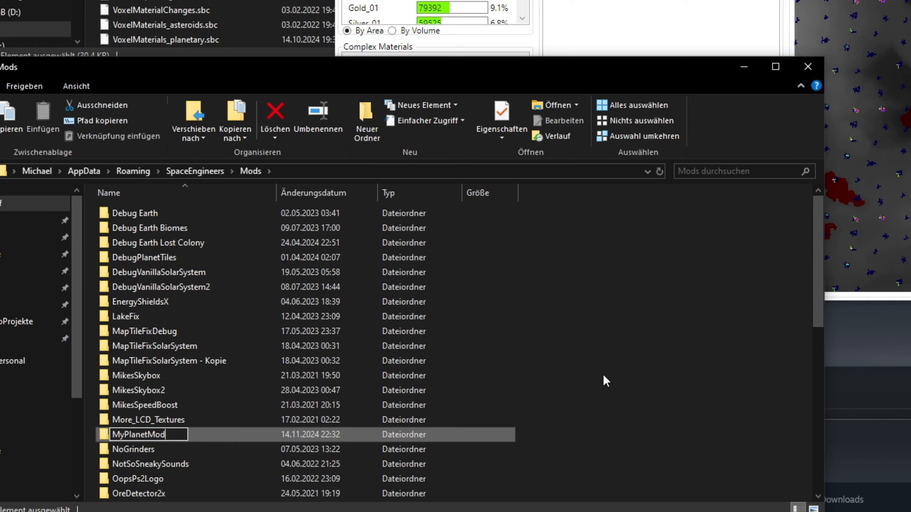
key("Return")
key("Return")
Step: Create a new text document in the MyPlanetMod folder and name it metadata.mod, accepting the changed extension
right_click(157, 269)
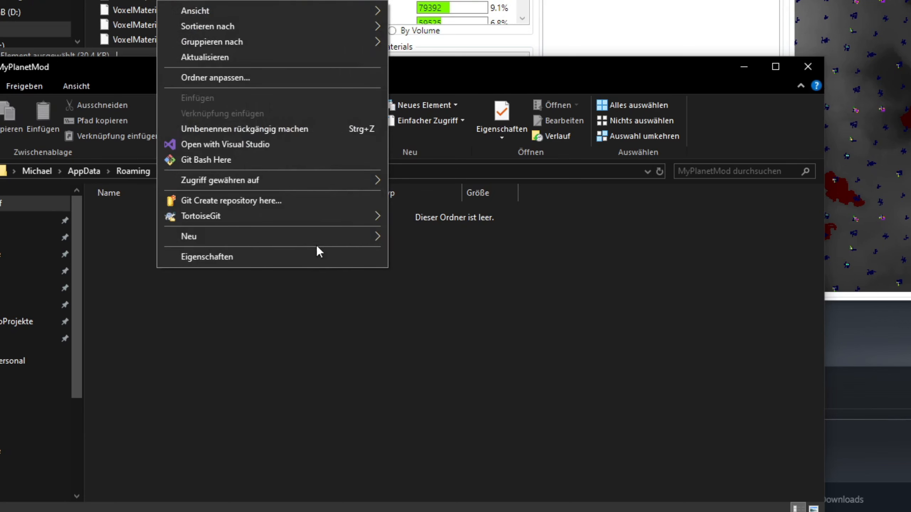
mouse_move(329, 236)
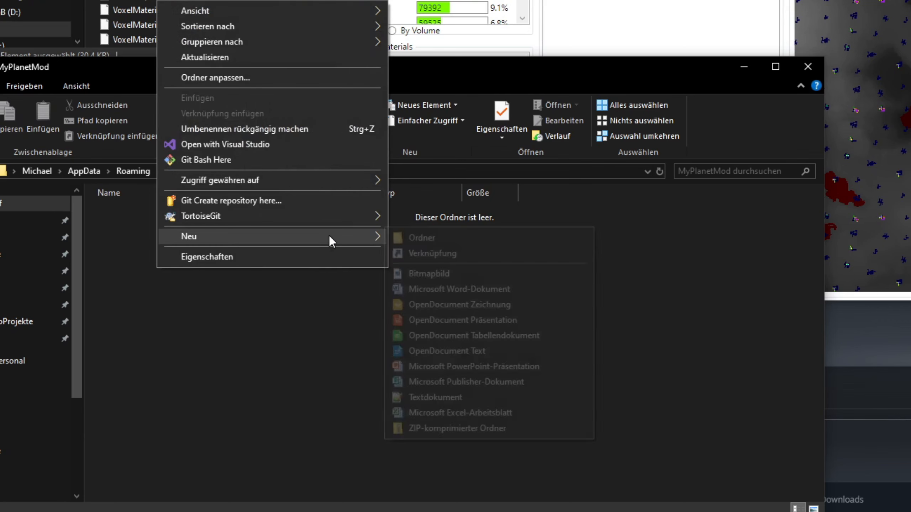
left_click(456, 394)
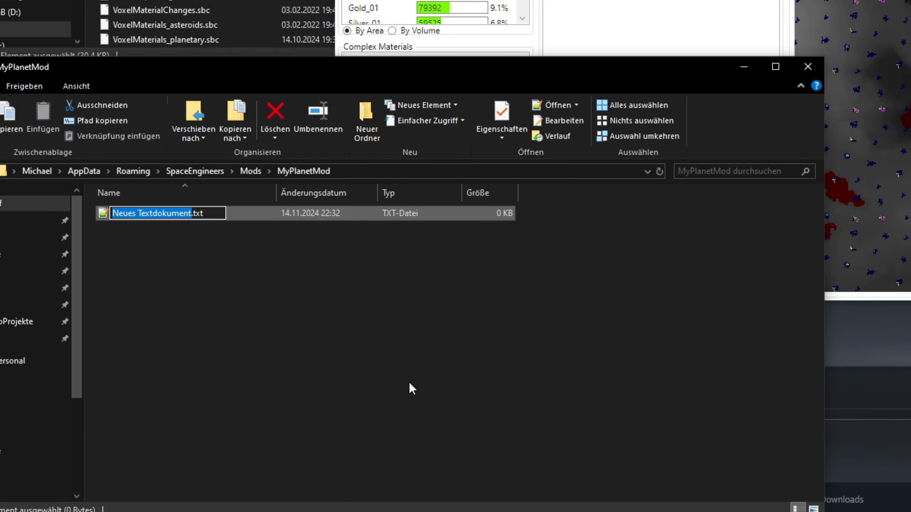
type("metadata")
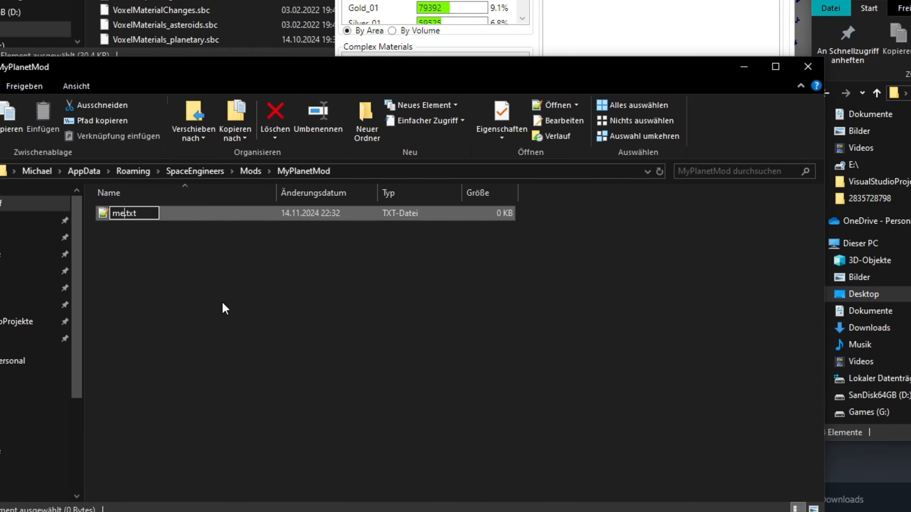
key("Right")
key("shift+End")
type("mod")
key("Return")
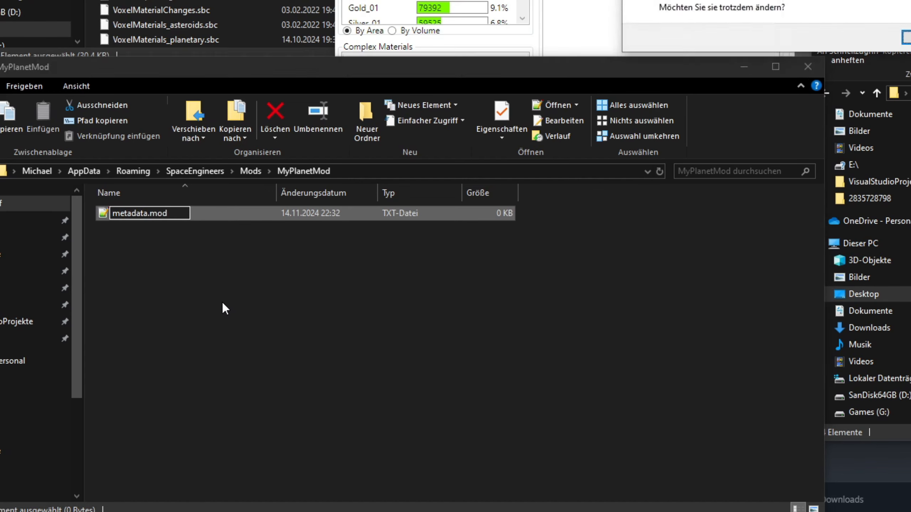
key("Return")
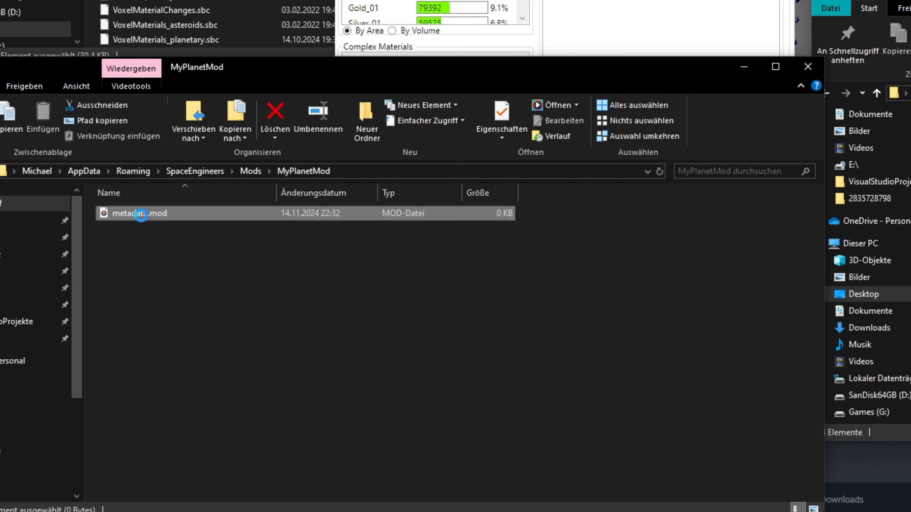
Step: Open metadata.mod in the text editor, fill it with the ModMetadata XML declaring ModVersion 1.0, and save it
right_click(143, 217)
left_click(201, 0)
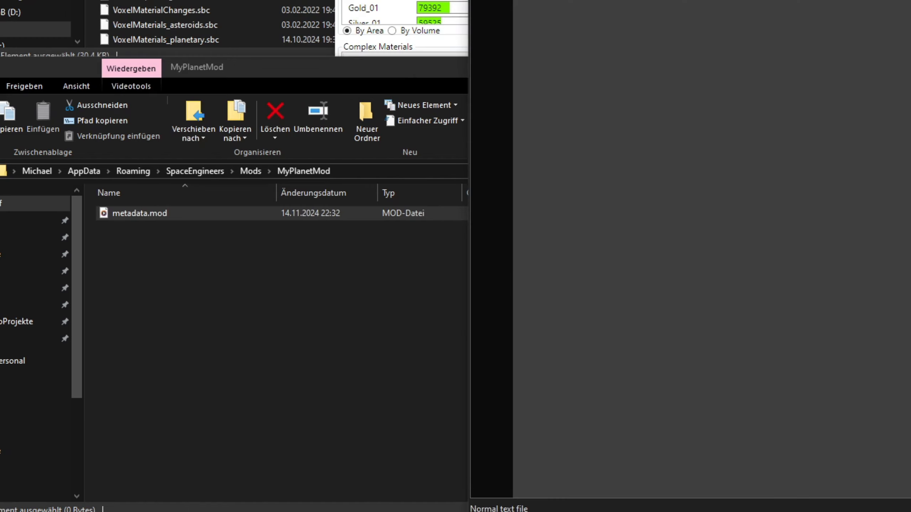
type("<?xml version=\"1.0\" encoding=\"utf-8\"?> <ModMetadata xmlns:xsd=\"http://www.w3.org/2001/XMLSchema\" xmlns:xsi=\"http://www.w3.org/2001/XMLSchema-instance\">   <ModVersion>1.0</ModVersion> </ModMetadata>")
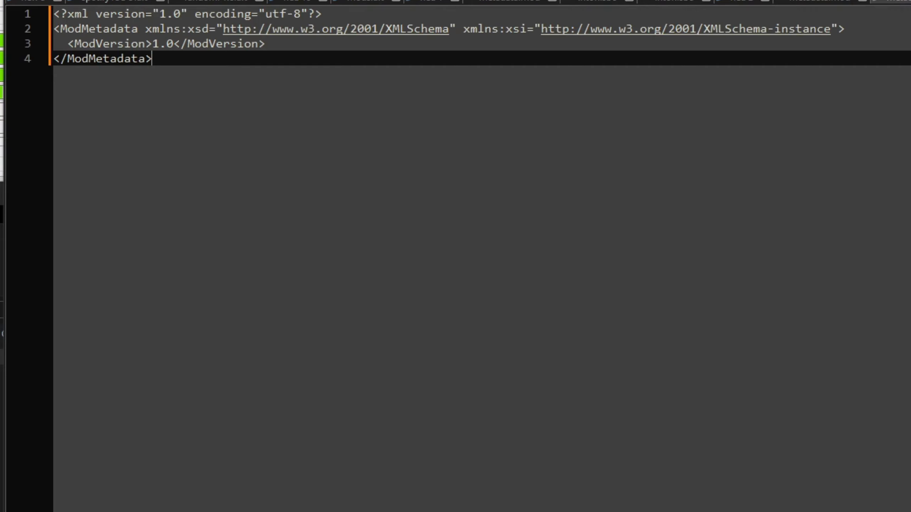
key("ctrl+s")
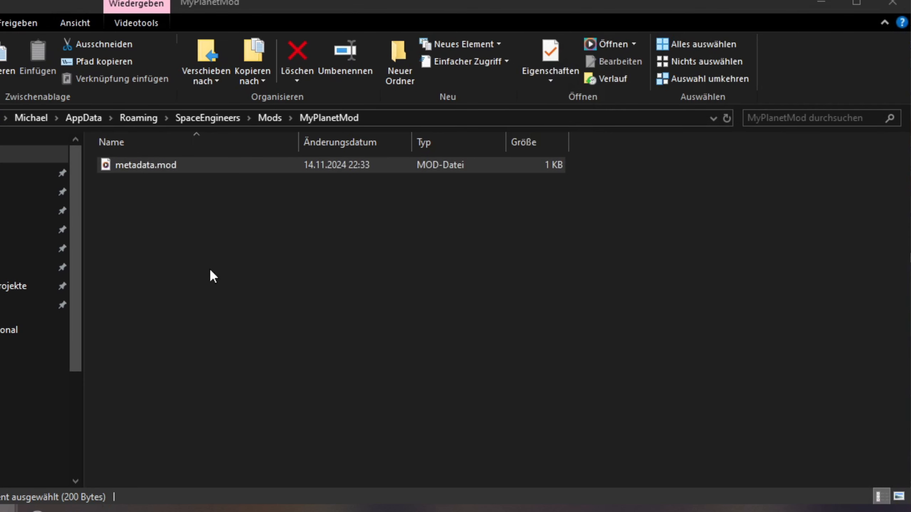
Step: Create a folder named Data inside MyPlanetMod and open it
right_click(196, 252)
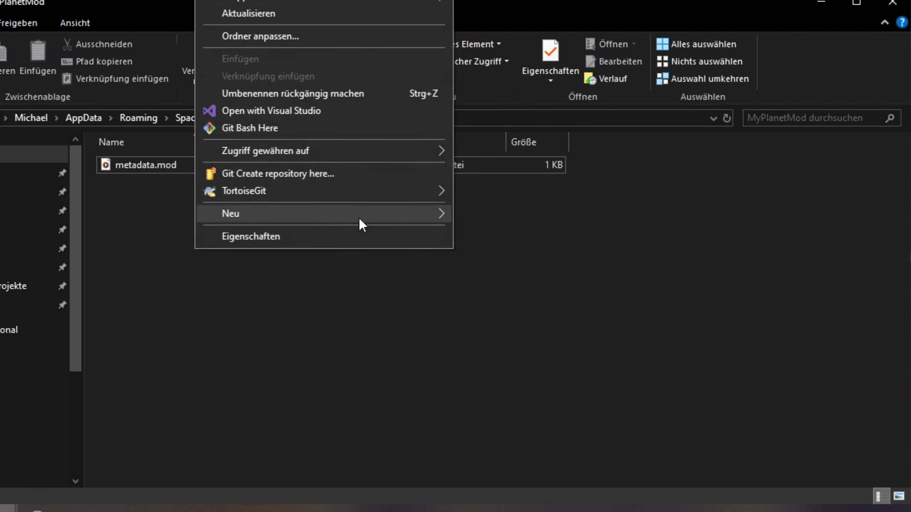
mouse_move(359, 216)
left_click(497, 215)
type("Data")
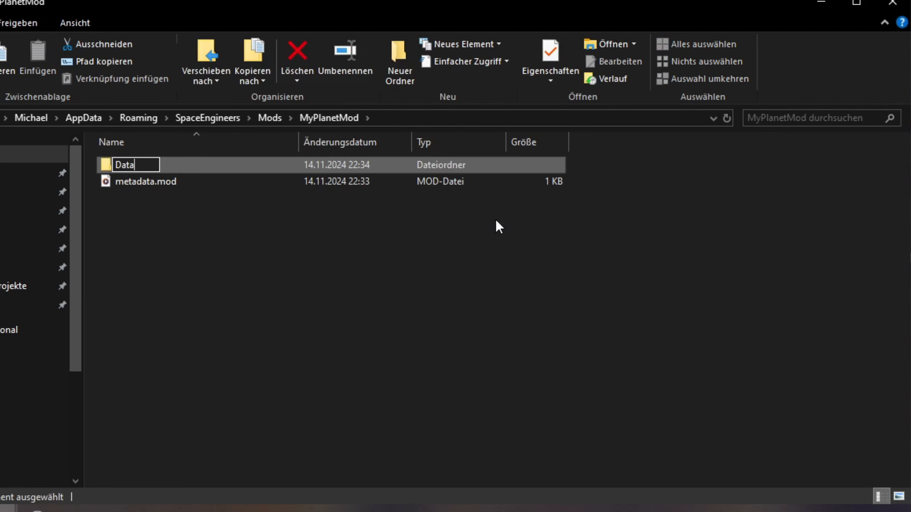
key("Return")
key("Return")
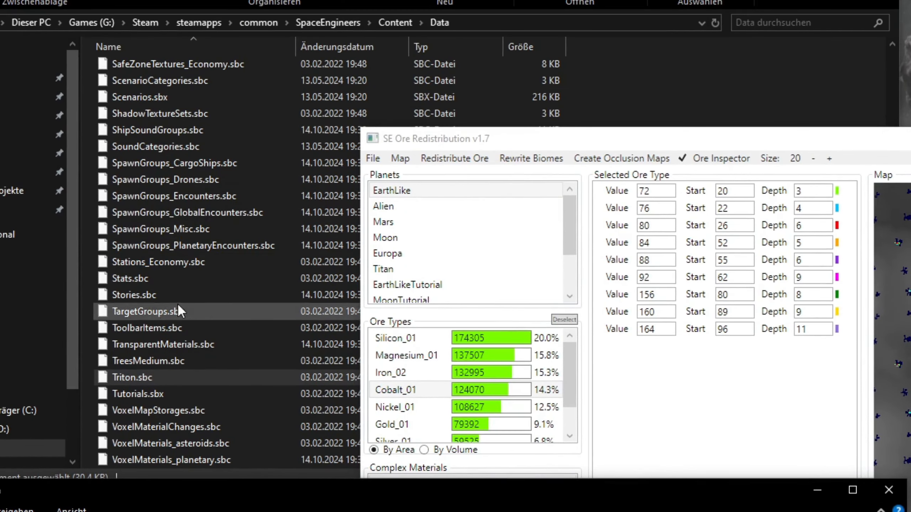
Step: Copy PlanetGeneratorDefinitions.sbc from the game's Content\Data folder into the mod's Data folder and rename the copy EarthModded.sbc
left_click(172, 284)
scroll(170, 287, "up", 6)
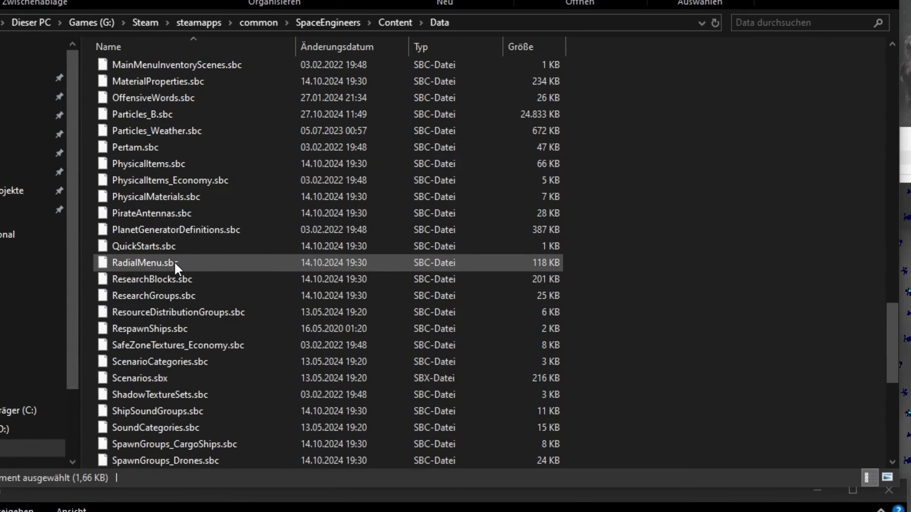
left_click_drag(175, 230, 314, 302)
left_click(335, 335)
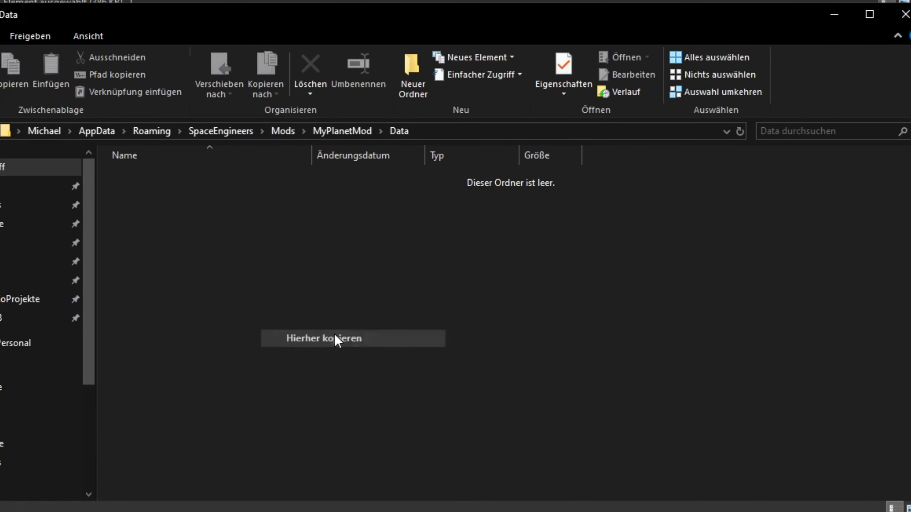
key("F2")
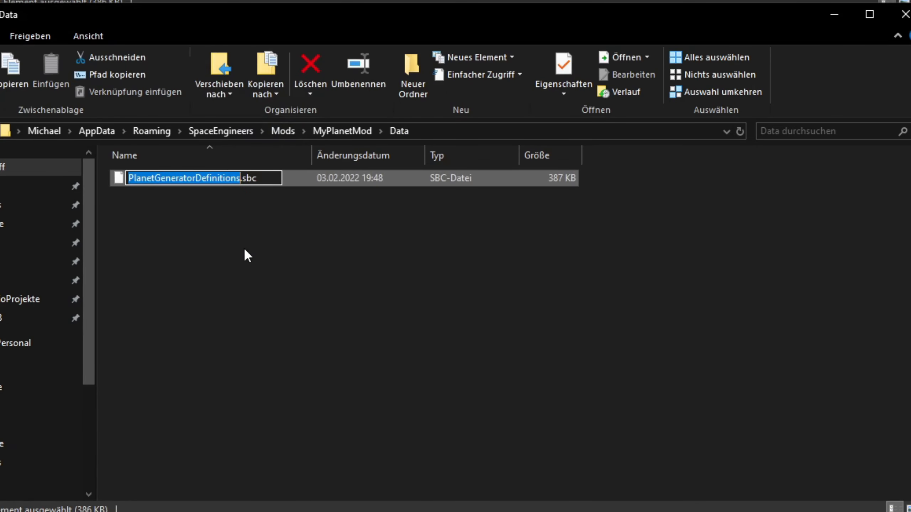
type("EarthModded")
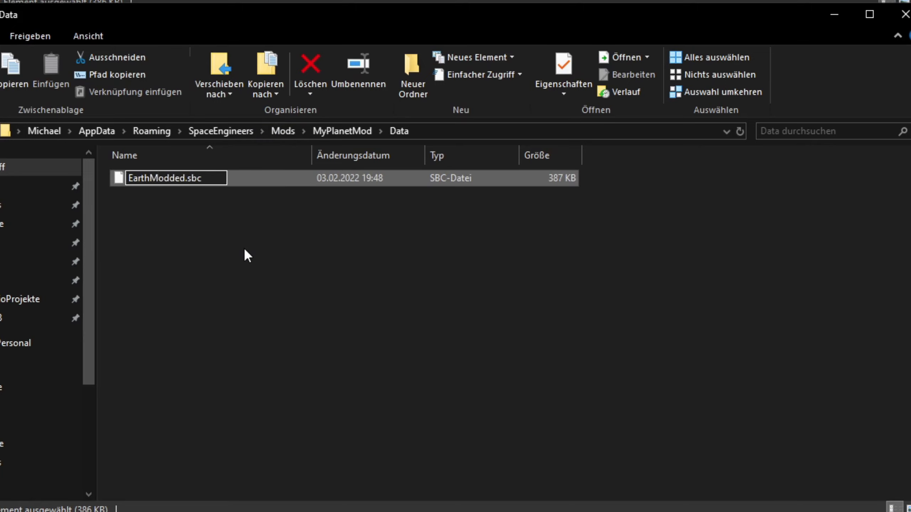
key("Return")
Step: Open EarthModded.sbc in the text editor and collapse the EarthLike planet definition block
right_click(177, 176)
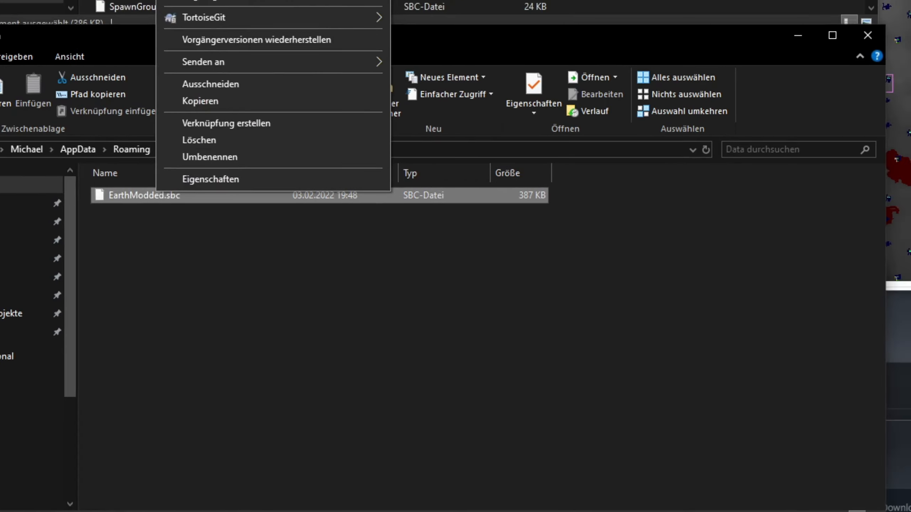
left_click(152, 2)
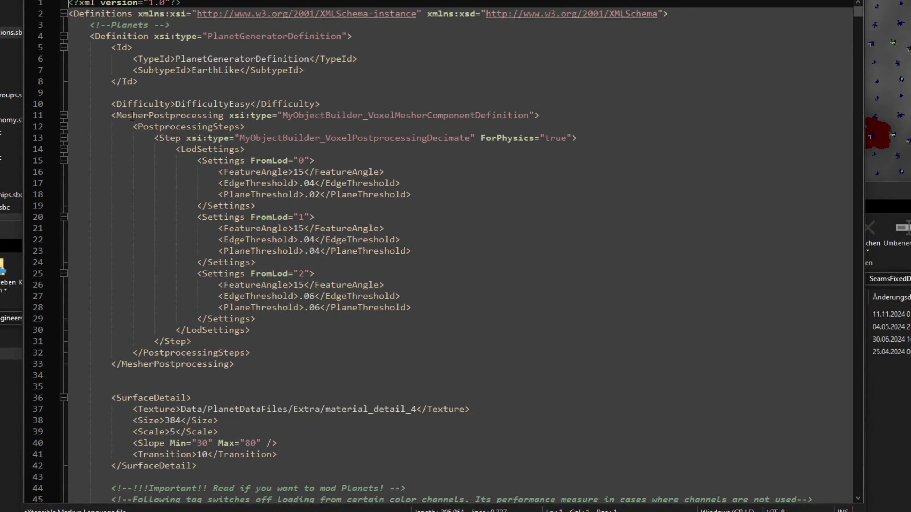
double_click(212, 71)
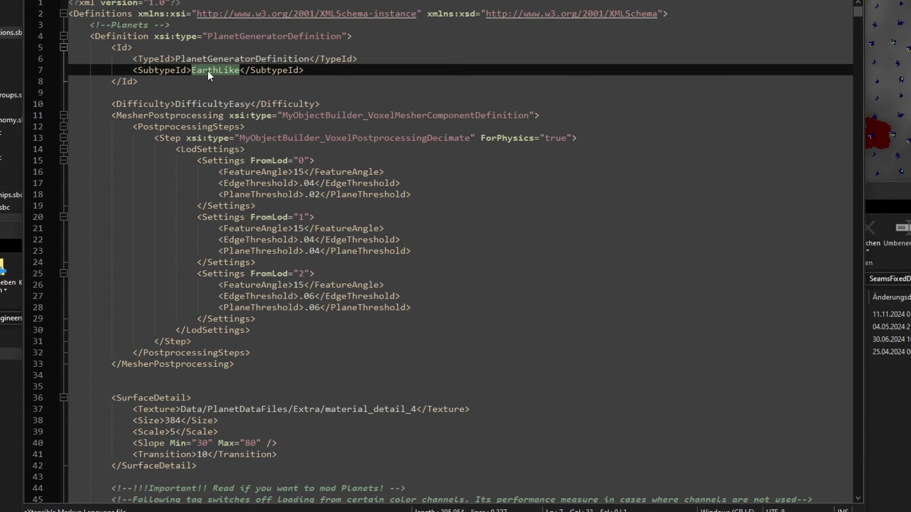
left_click(63, 37)
Step: Delete every planet definition after EarthLike, from Alien through the last one, keeping the closing Definitions tag, and expand the EarthLike block again
left_click_drag(94, 59, 98, 69)
left_click(79, 60)
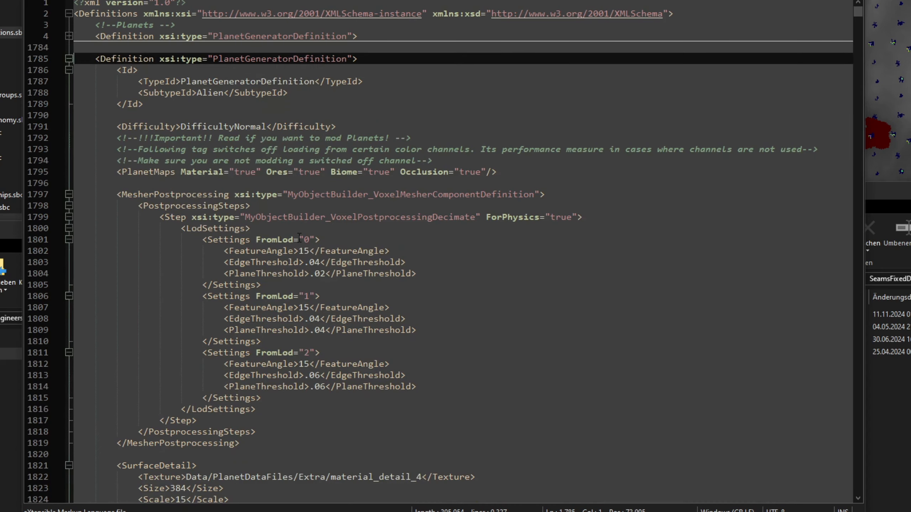
key("shift+Page_Down")
key("shift+Page_Down")
key("shift+Page_Down")
key("shift+Page_Down")
key("shift+Page_Down")
key("shift+Page_Down")
key("shift+Page_Down")
key("shift+Page_Down")
key("shift+Page_Down")
key("shift+Page_Down")
key("shift+Page_Down")
key("shift+Page_Down")
key("shift+Page_Down")
key("shift+Page_Down")
key("shift+Page_Down")
key("shift+Page_Down")
key("shift+Page_Down")
key("shift+Page_Down")
key("shift+Page_Down")
key("shift+Page_Down")
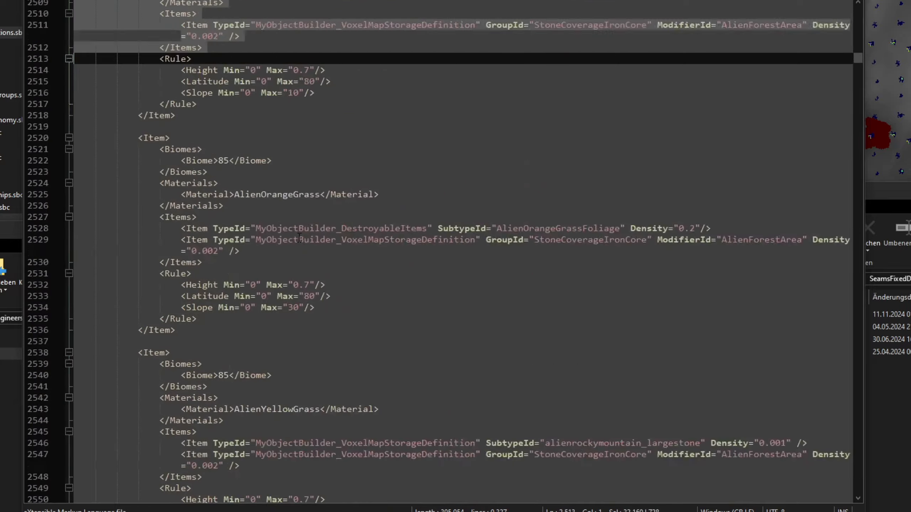
key("shift+Page_Down")
key("shift+Page_Down")
key("shift+Page_Down")
key("shift+Page_Down")
key("shift+Page_Down")
key("shift+Page_Down")
key("shift+Page_Down")
key("shift+Page_Down")
key("shift+Page_Down")
key("shift+Page_Down")
key("shift+Page_Down")
key("shift+Page_Down")
key("shift+Page_Down")
key("shift+Page_Down")
key("shift+Page_Down")
key("shift+Page_Down")
key("shift+Page_Down")
key("shift+Page_Down")
key("shift+Page_Down")
key("shift+Page_Down")
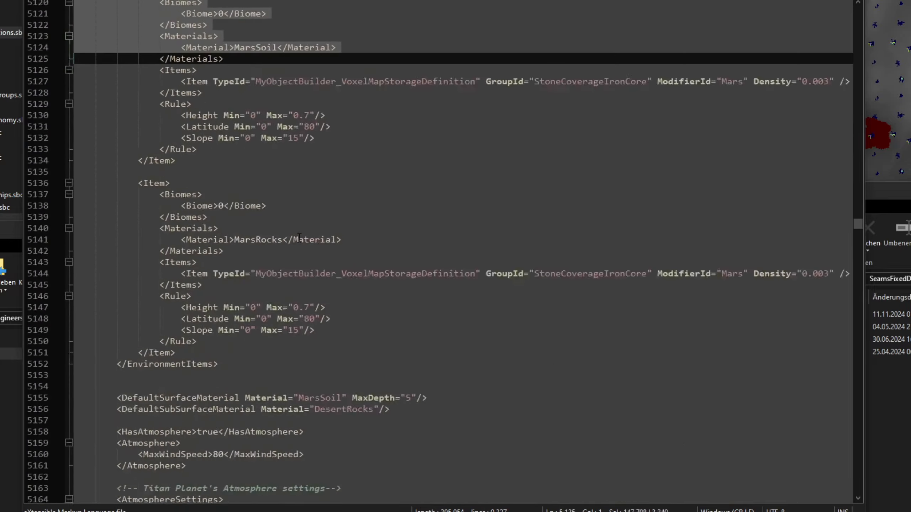
key("shift+Page_Down")
key("shift+Page_Down")
key("shift+Page_Down")
key("shift+Page_Down")
key("shift+Page_Down")
key("shift+Page_Down")
key("shift+Page_Down")
key("shift+Page_Down")
key("shift+Page_Down")
key("shift+Page_Down")
key("shift+Page_Down")
key("shift+Page_Down")
key("shift+Page_Down")
key("shift+Page_Down")
key("shift+Page_Down")
key("shift+Page_Down")
key("shift+Page_Down")
key("shift+Page_Down")
key("shift+Page_Down")
key("shift+Page_Down")
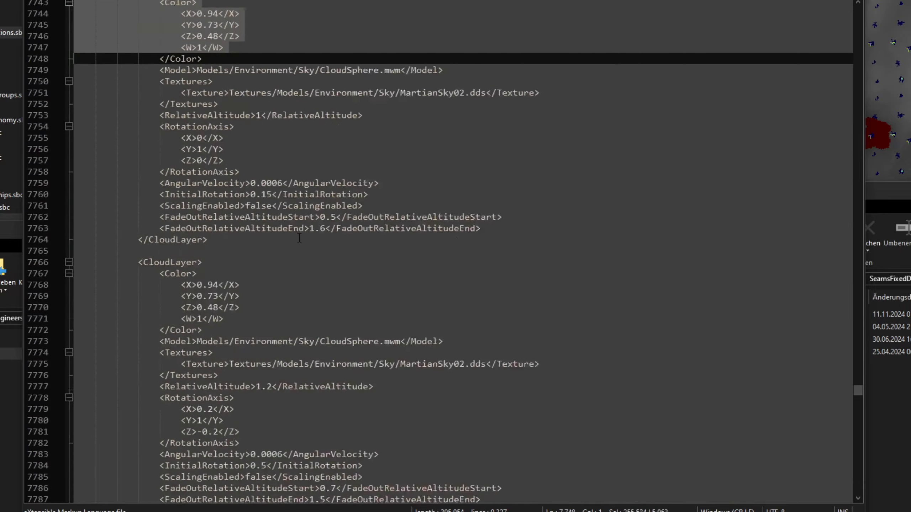
key("shift+Page_Down")
key("shift+Page_Down")
key("shift+Page_Down")
key("shift+Page_Down")
key("shift+Page_Down")
key("shift+Page_Down")
key("shift+Page_Down")
key("shift+Page_Down")
key("shift+Page_Down")
key("shift+Page_Down")
key("shift+Page_Down")
key("shift+Page_Down")
key("shift+Page_Down")
key("shift+Page_Down")
key("shift+Page_Down")
key("shift+Page_Down")
key("shift+Page_Down")
key("shift+Page_Down")
key("shift+Page_Down")
key("shift+Page_Down")
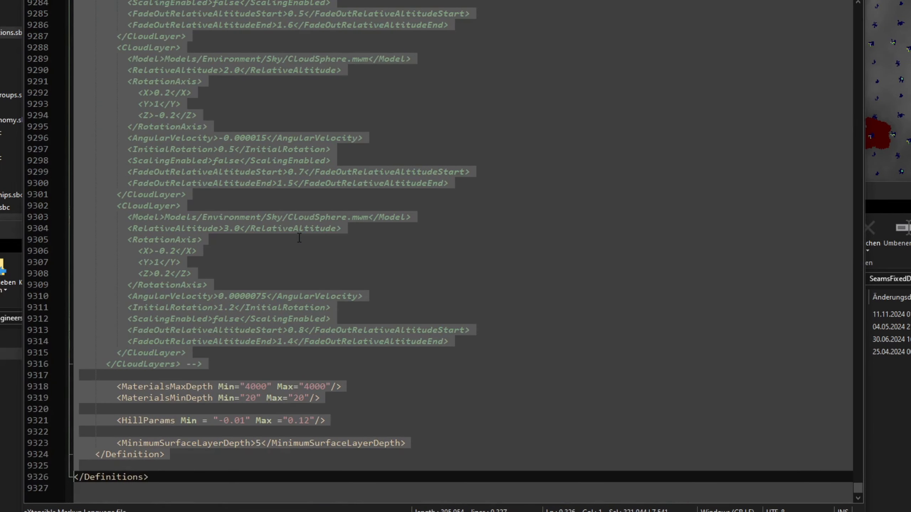
key("shift+Up")
key("shift+Up")
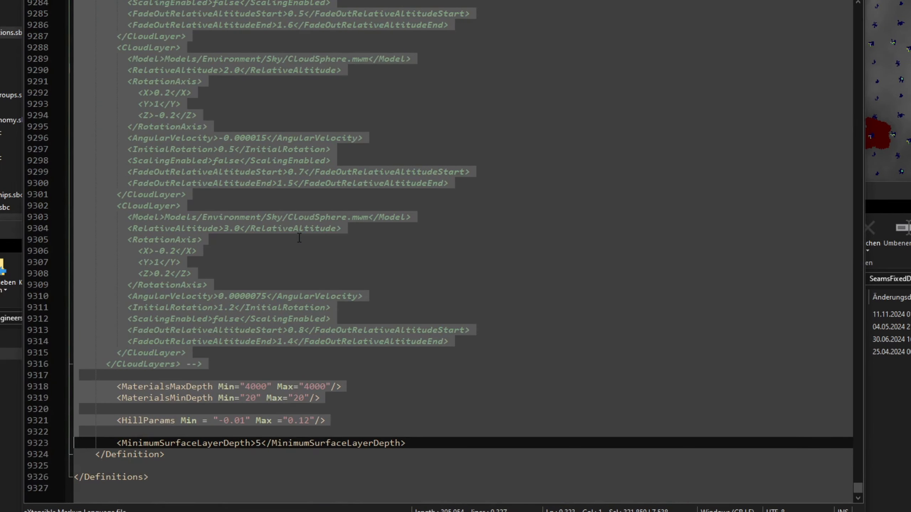
key("shift+Down")
key("shift+End")
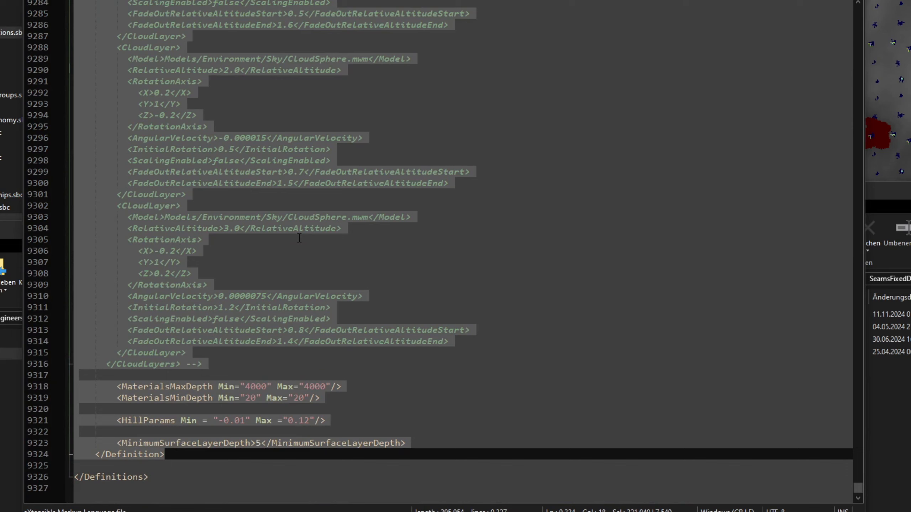
key("Delete")
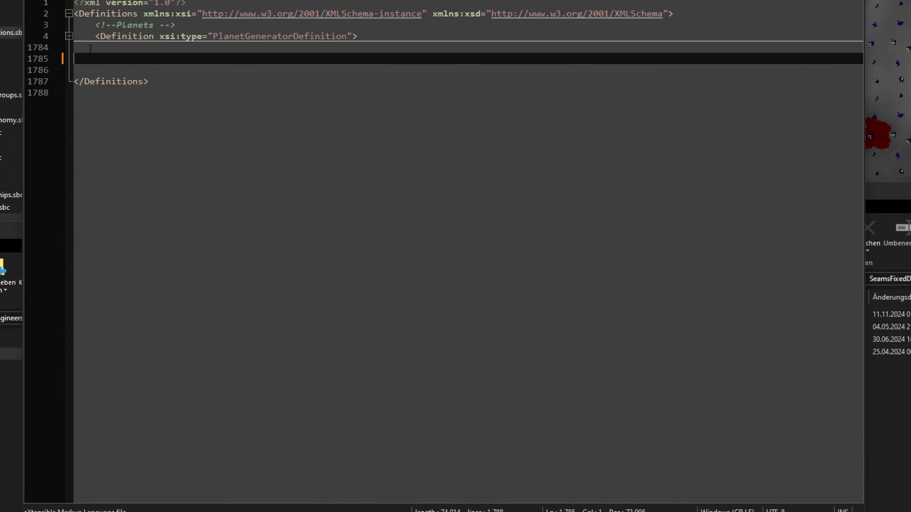
key("Delete")
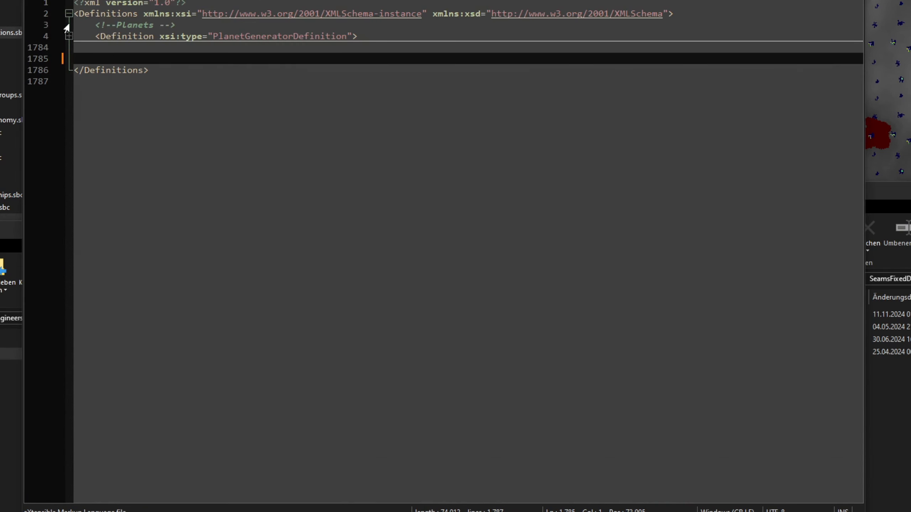
left_click(69, 36)
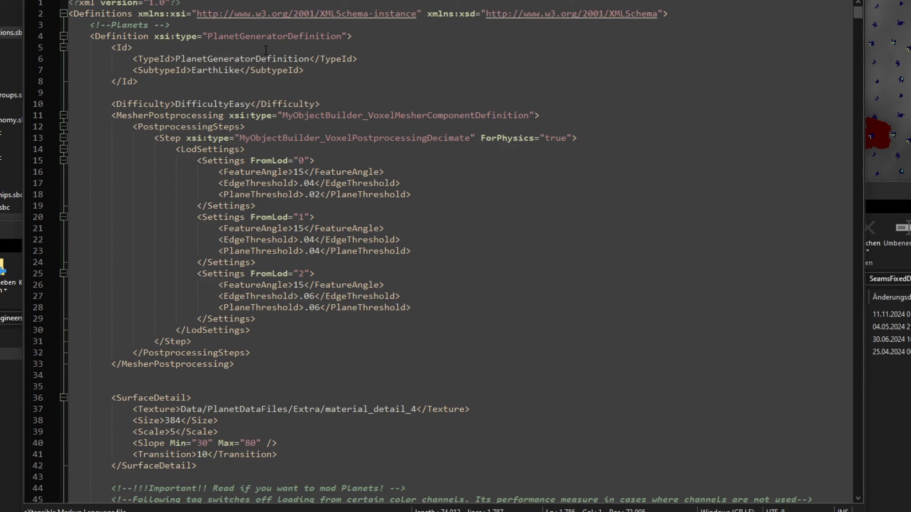
Step: Copy the EarthLike folder from the game's Data\PlanetDataFiles into a PlanetDataFiles folder within the mod's Data folder
left_click(12, 32)
scroll(51, 136, "up", 19)
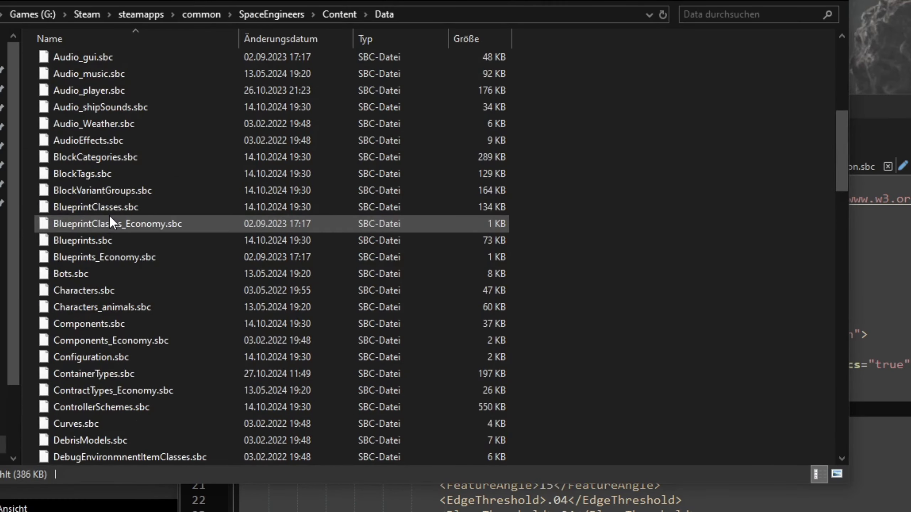
scroll(108, 215, "up", 7)
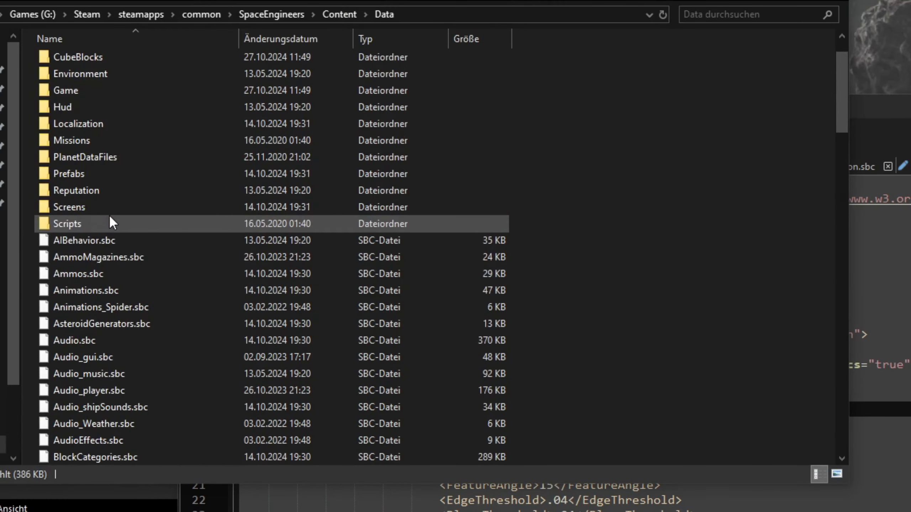
double_click(109, 215)
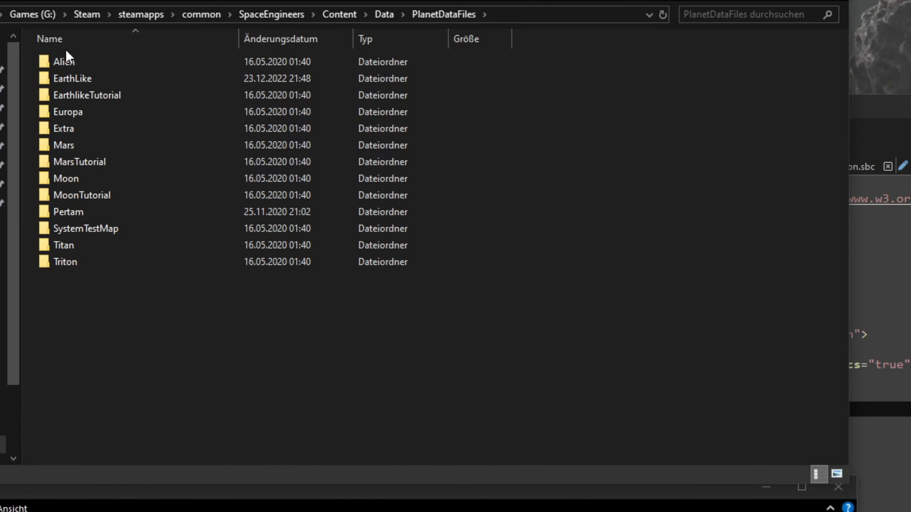
left_click(88, 79)
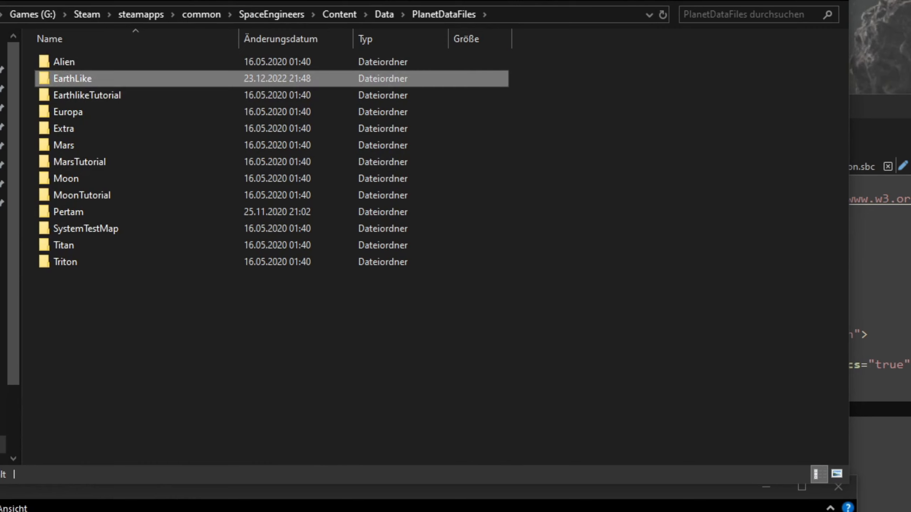
left_click(144, 509)
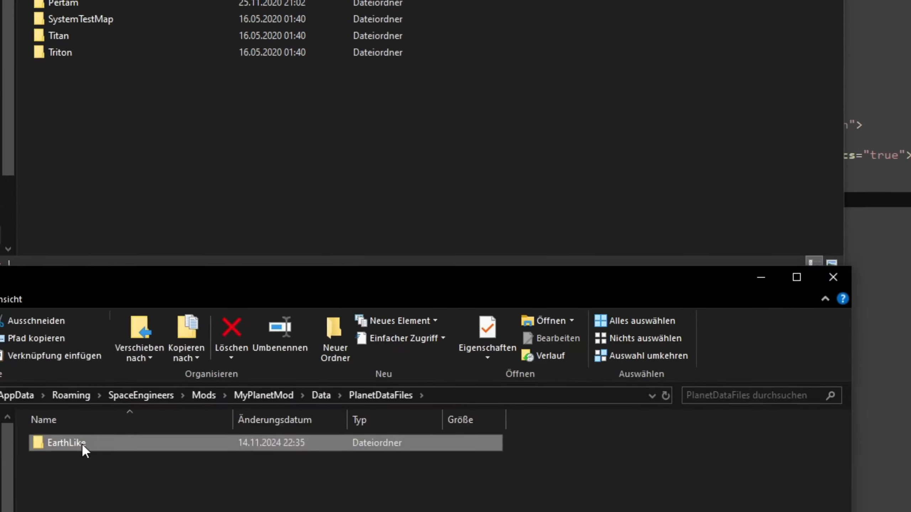
Step: Open the mod's EarthLike folder and delete the height maps back.png, left.png, down.png, right.png, front.png and up.png
double_click(82, 449)
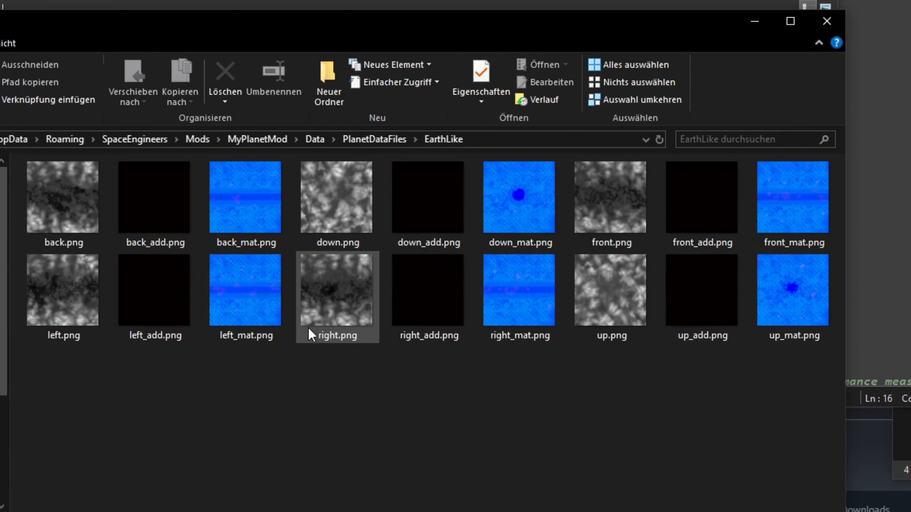
left_click(66, 206)
left_click(63, 292, "ctrl")
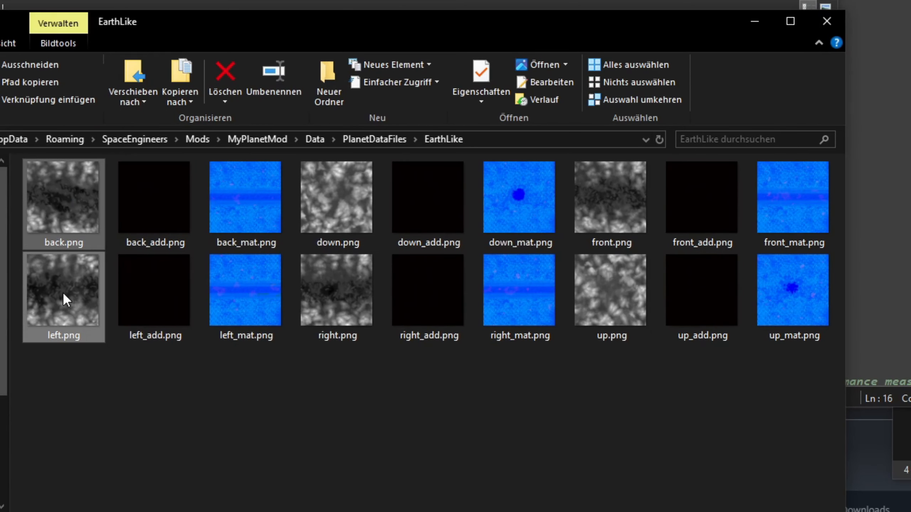
left_click(332, 210, "ctrl")
left_click(337, 288, "ctrl")
left_click(631, 197, "ctrl")
left_click(614, 279, "ctrl")
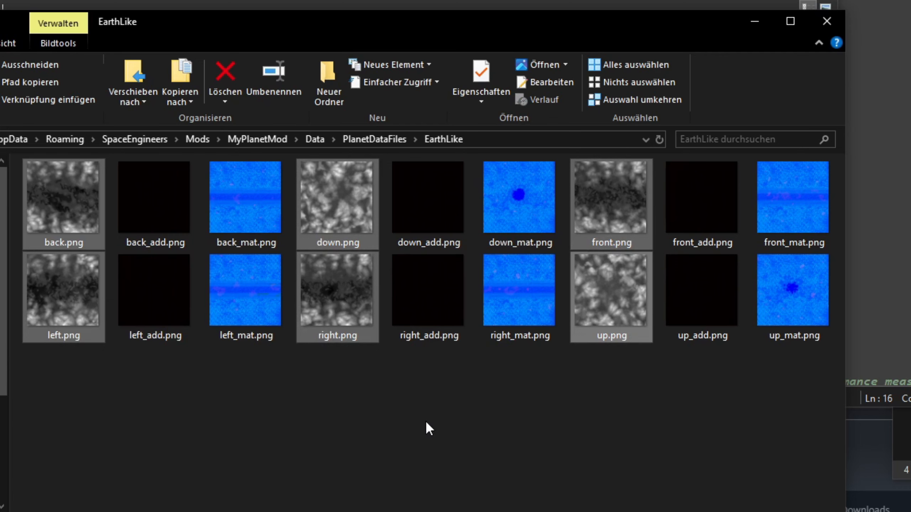
key("Delete")
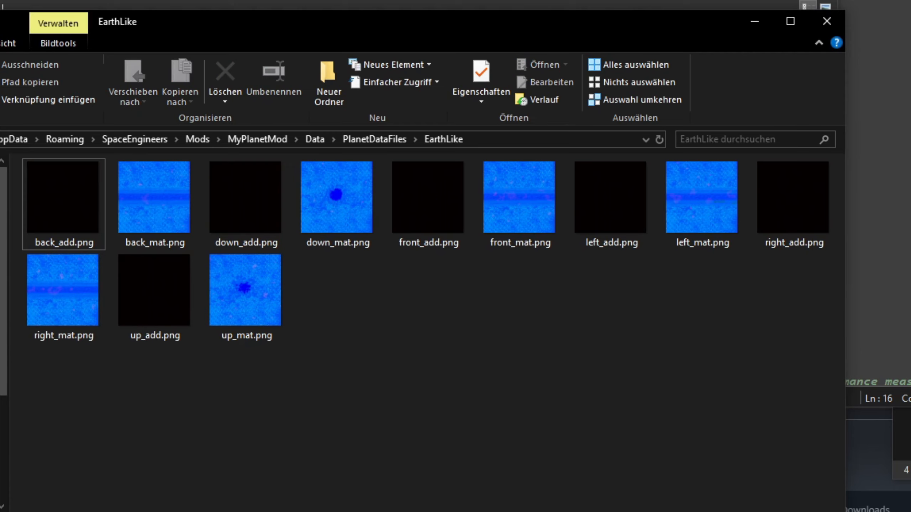
Step: Switch to SE Ore Redistribution and open the planet definition EarthModded.sbc from MyPlanetMod's Data folder
key("alt+Tab")
left_click(388, 347)
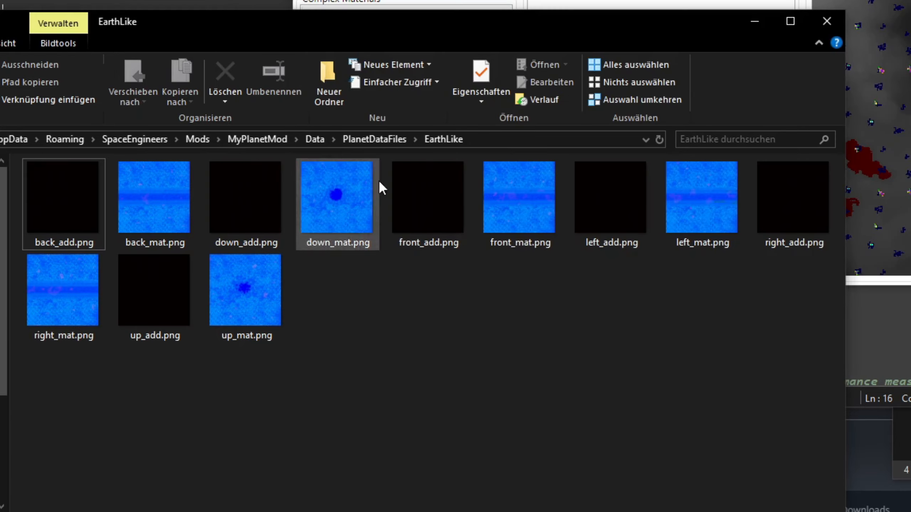
left_click(503, 138)
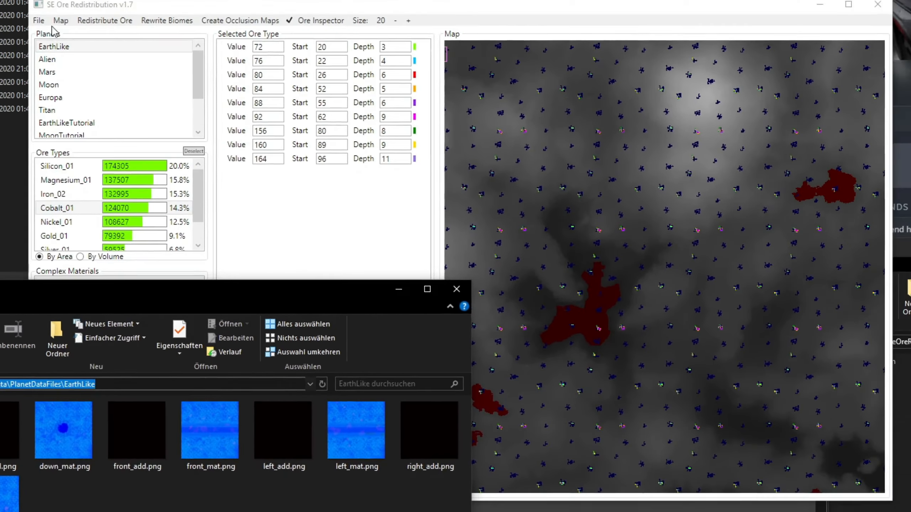
left_click(39, 20)
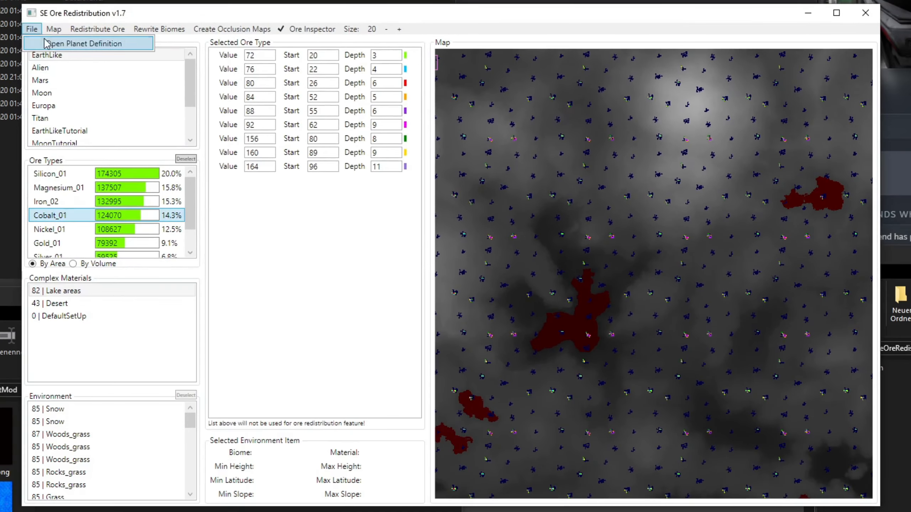
left_click(65, 43)
left_click(496, 53)
type("C:\\Users\\Michael\\AppData\\Roaming\\SpaceEngineers\\Mods\\MyPlanetMod\\Data\\PlanetDataFiles\\EarthLike")
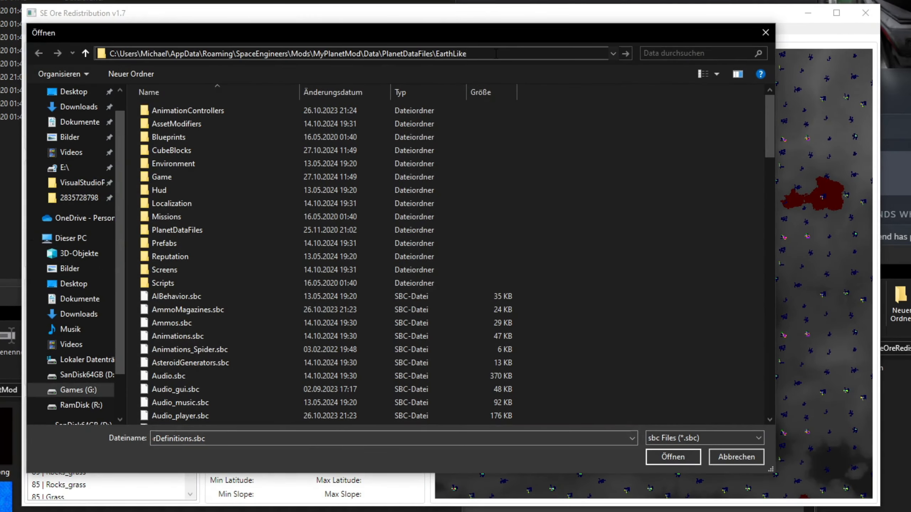
key("Return")
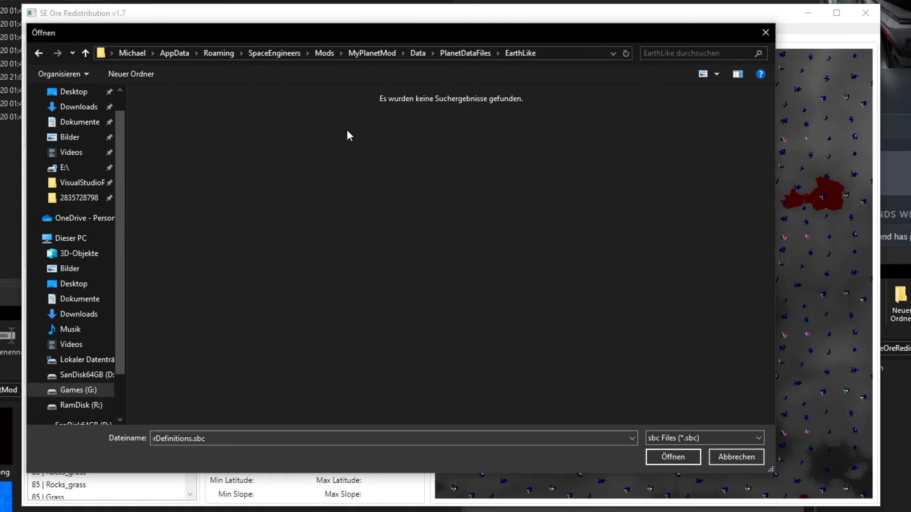
left_click(418, 53)
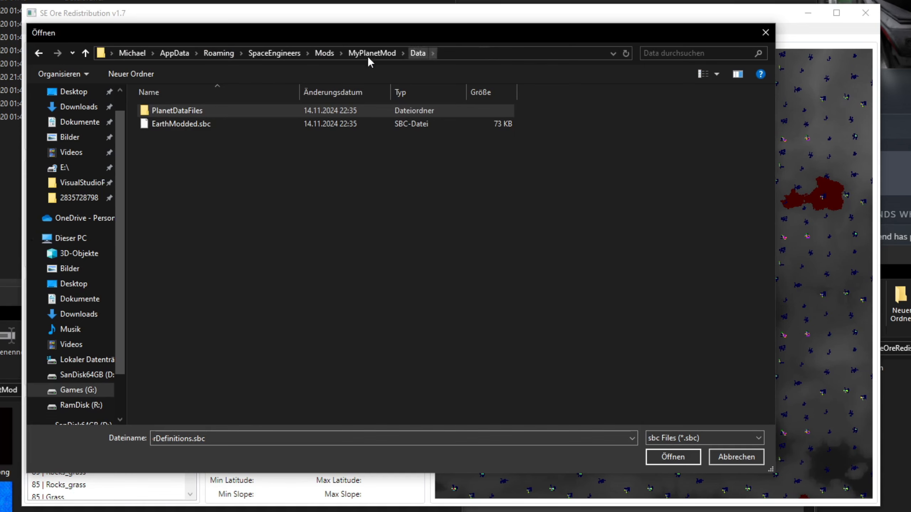
left_click(188, 122)
left_click(658, 454)
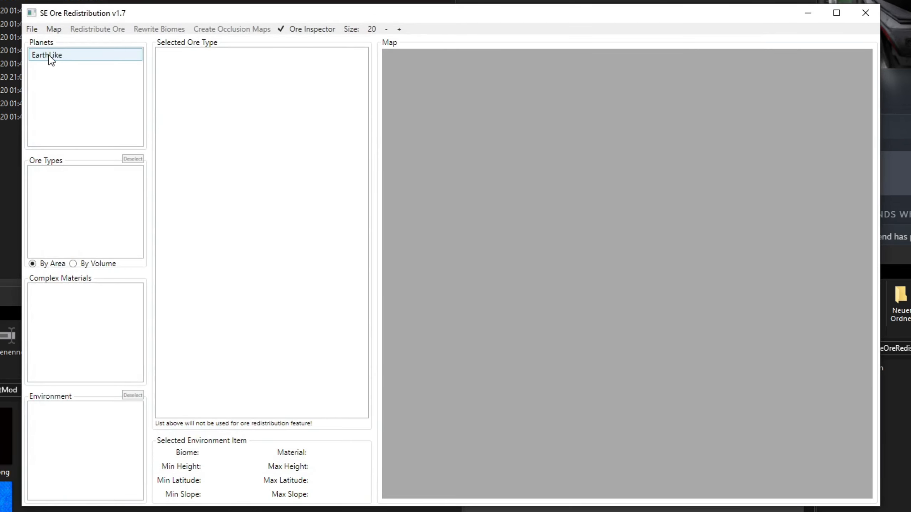
Step: Load the EarthLike planet from the opened definition and look over its ore map
left_click(51, 57)
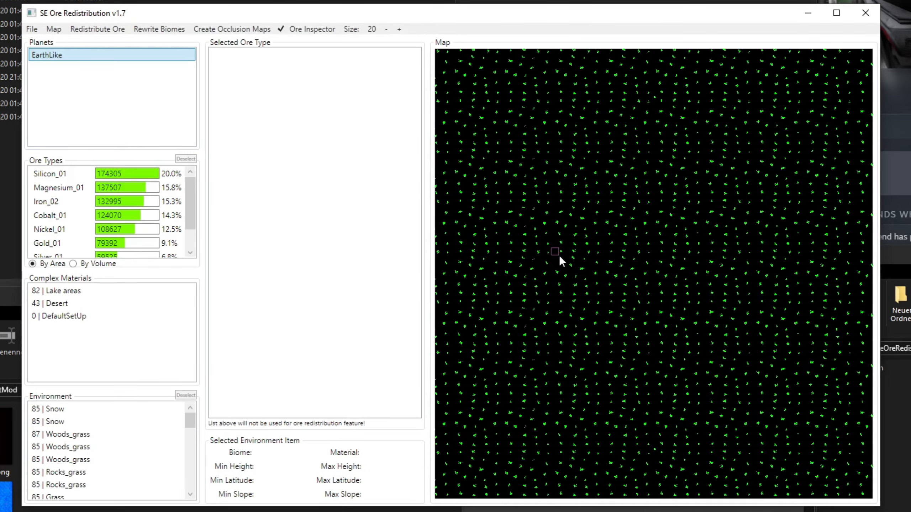
scroll(559, 255, "down", 5)
left_click_drag(639, 179, 650, 368)
scroll(511, 193, "up", 8)
left_click_drag(494, 172, 591, 265)
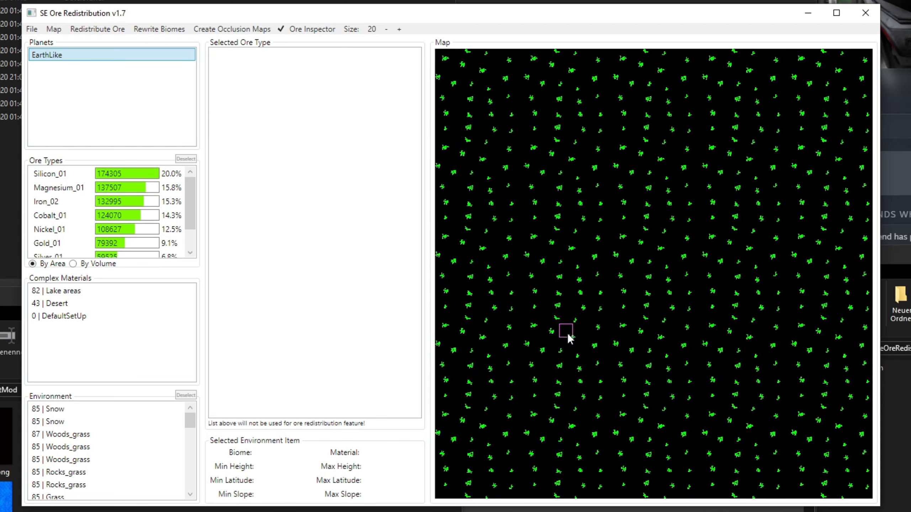
mouse_move(190, 191)
left_mouse_down()
mouse_move(201, 235)
mouse_move(194, 194)
left_mouse_up()
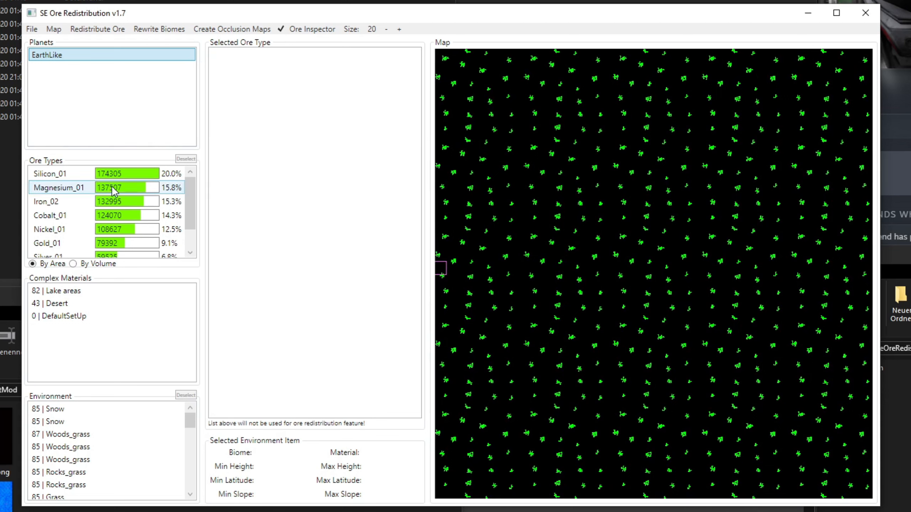
Step: Start redistributing the ore, choosing the mod's PlanetDataFiles\EarthLike folder as the output location
left_click(100, 31)
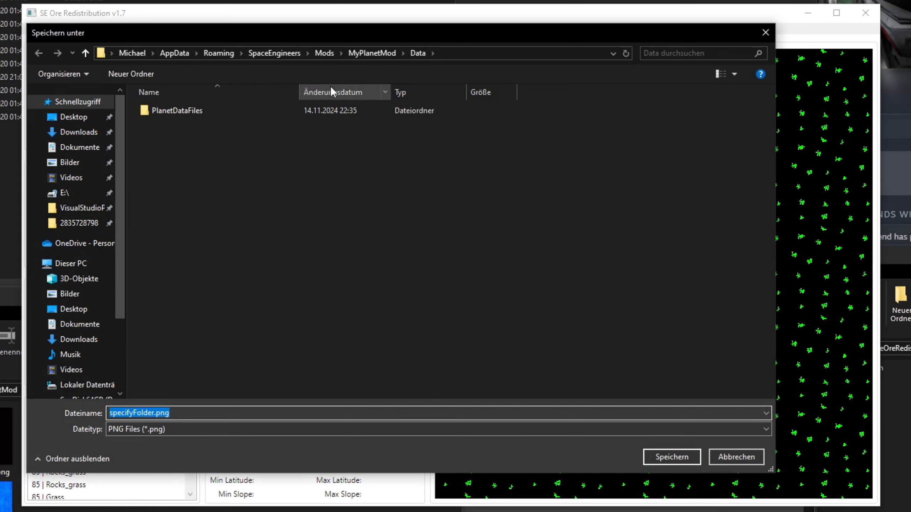
double_click(154, 112)
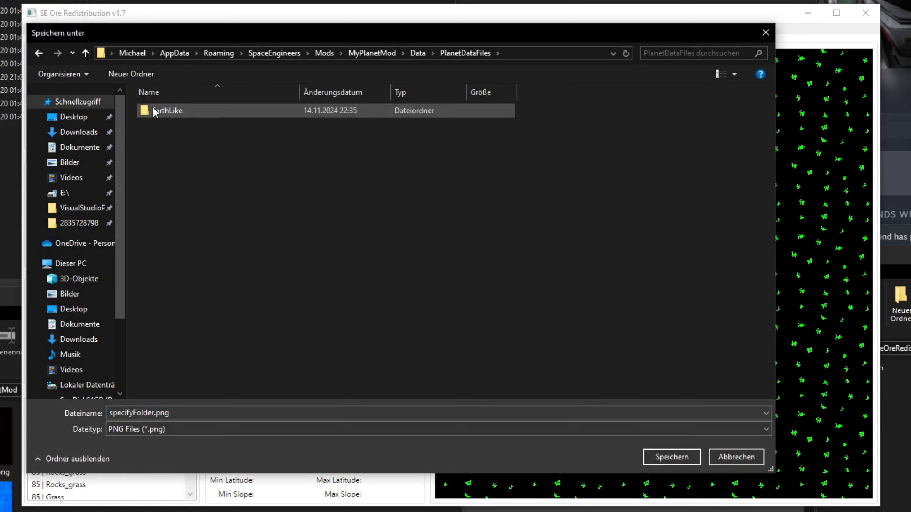
double_click(154, 112)
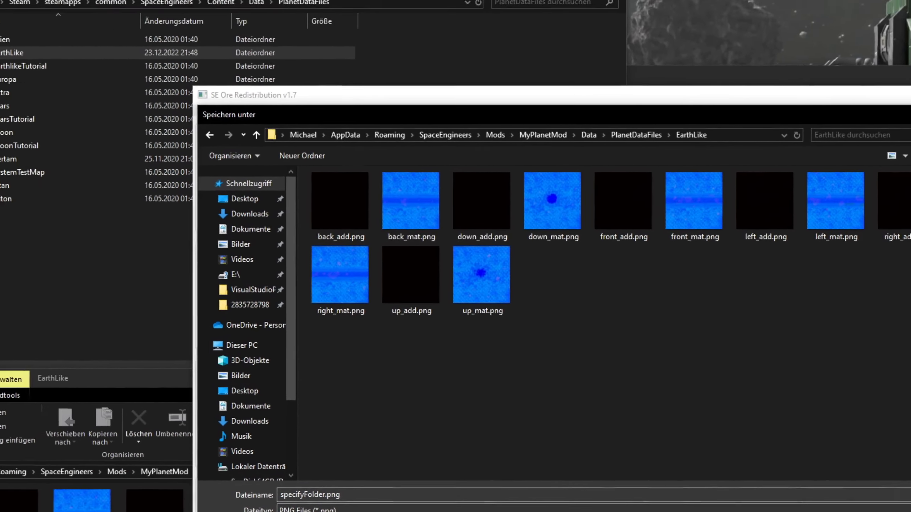
left_click(673, 457)
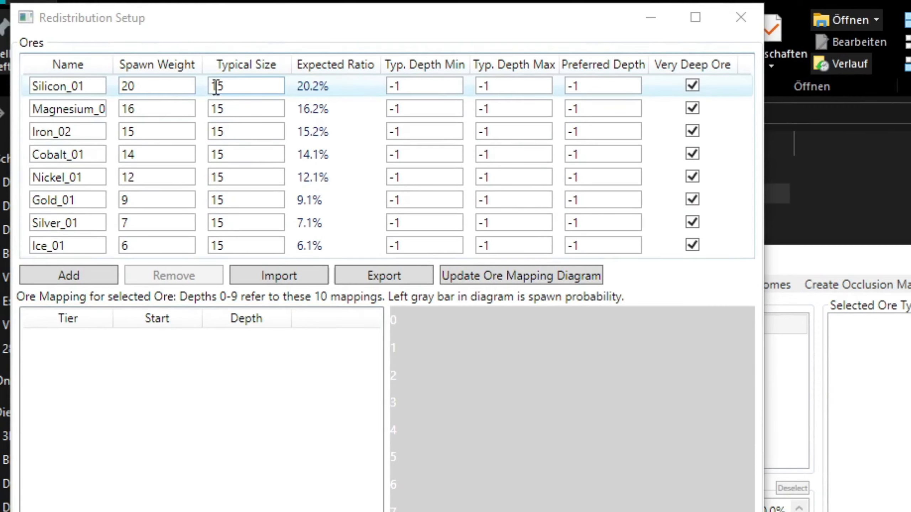
Step: Try a typical size of 100 for Iron_02
left_click_drag(234, 88, 194, 90)
left_click(247, 131)
left_click_drag(247, 130, 185, 128)
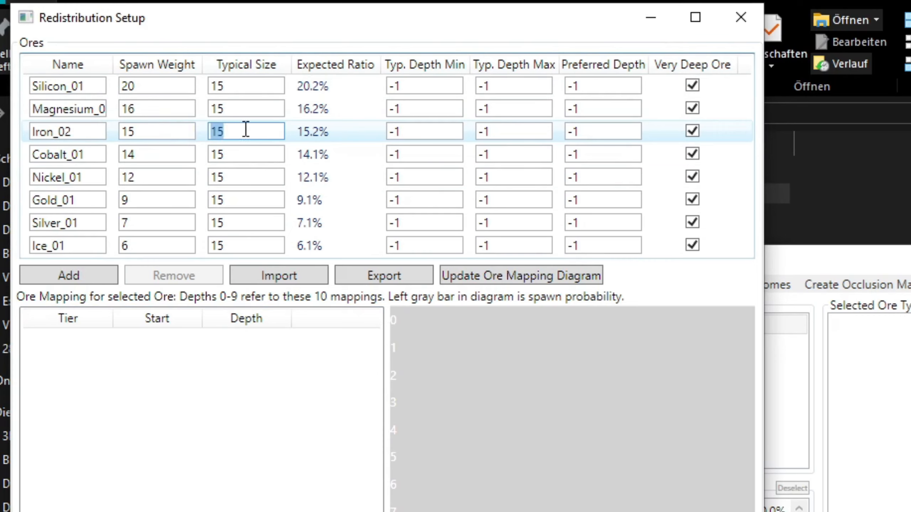
type("100")
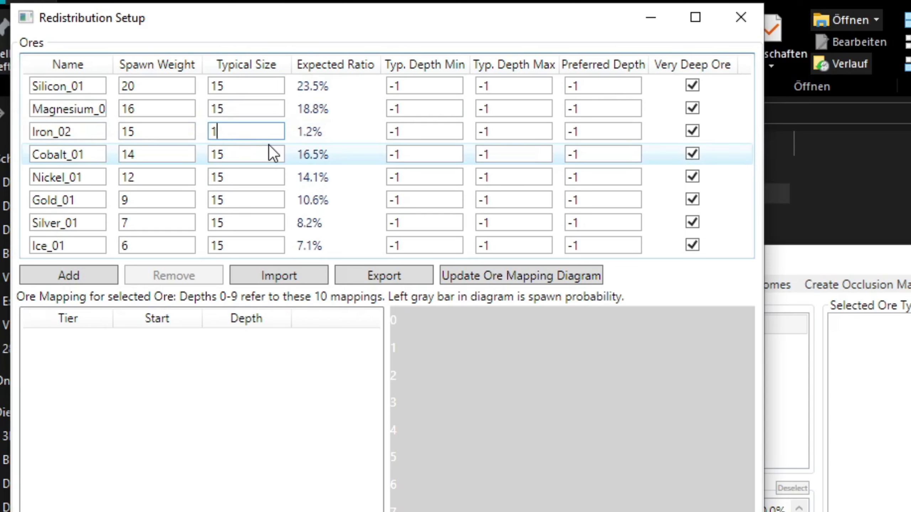
left_click(246, 155)
Step: Set Iron_02's typical size to 50 and show its ore mapping
left_click_drag(249, 136, 167, 149)
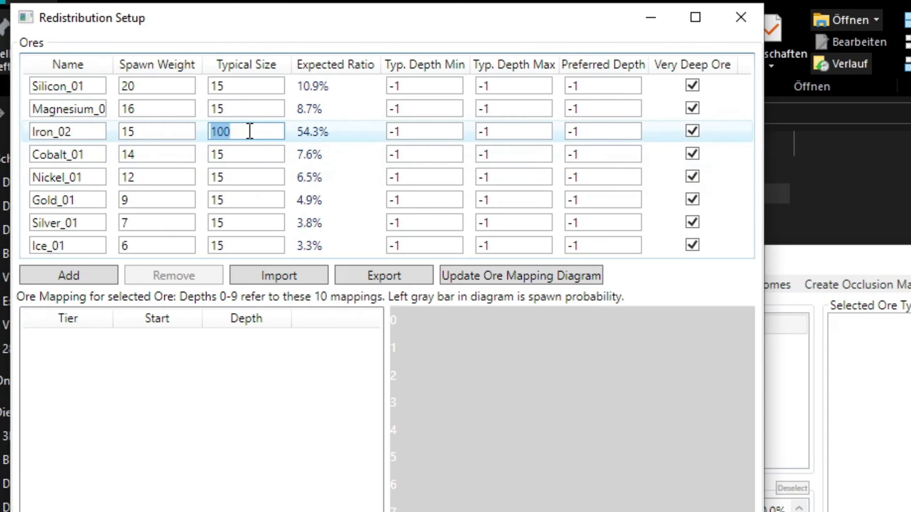
type("50")
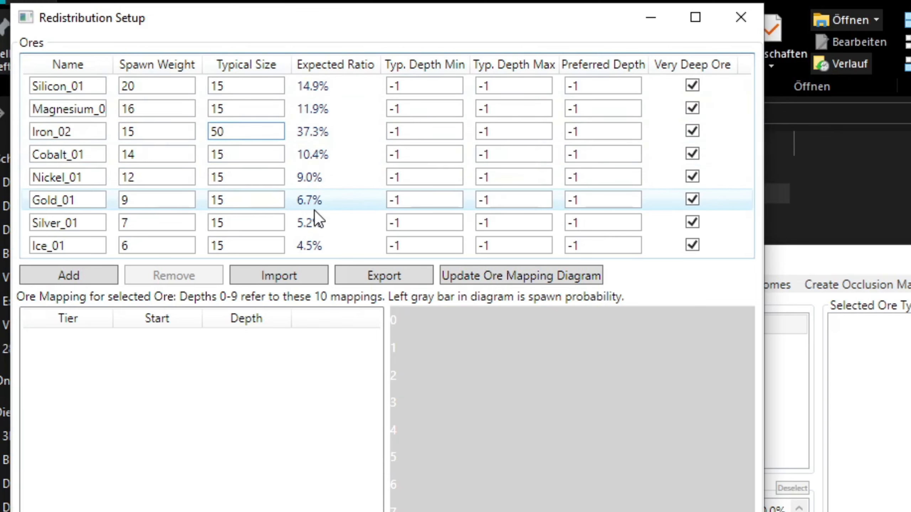
left_click(340, 132)
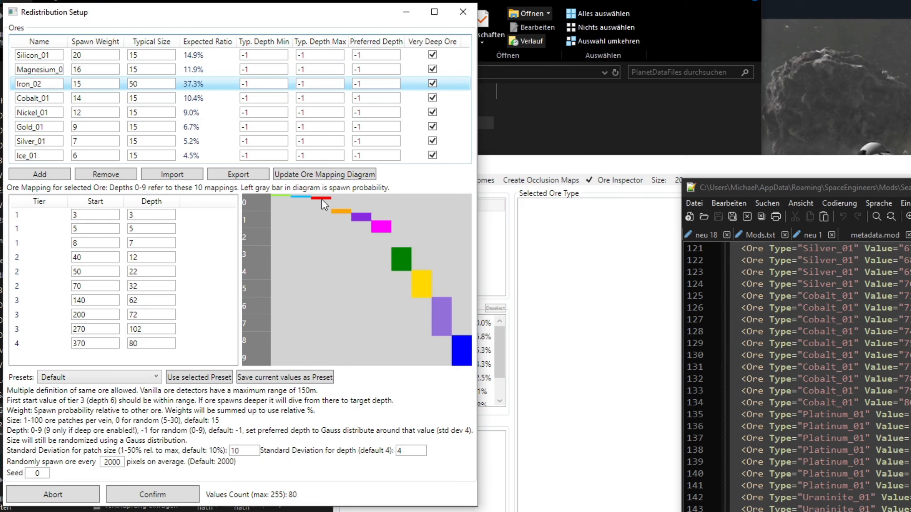
Step: Set Iron_02's typical minimum depth to 3 and preferred depth to 5, updating the ore mapping diagram for each
double_click(247, 83)
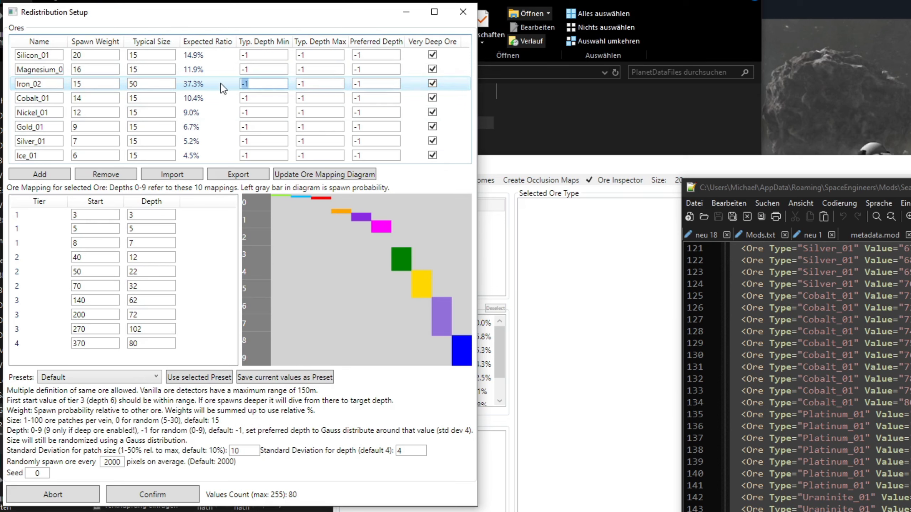
type("6")
key("BackSpace")
type("3")
left_click(326, 176)
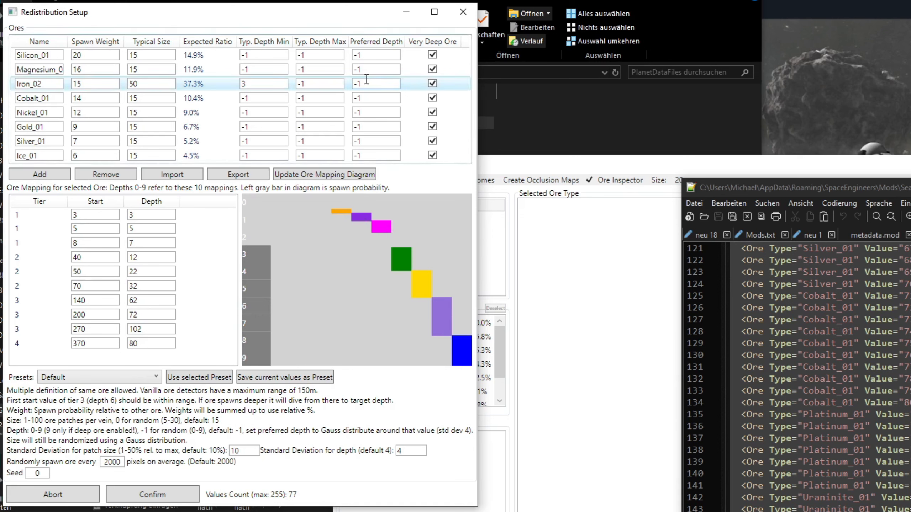
left_click_drag(366, 84, 338, 87)
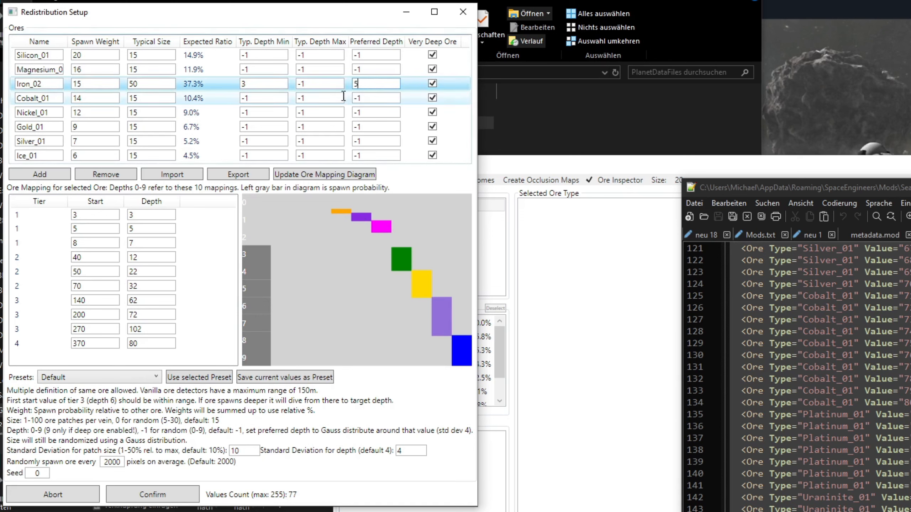
left_click(343, 175)
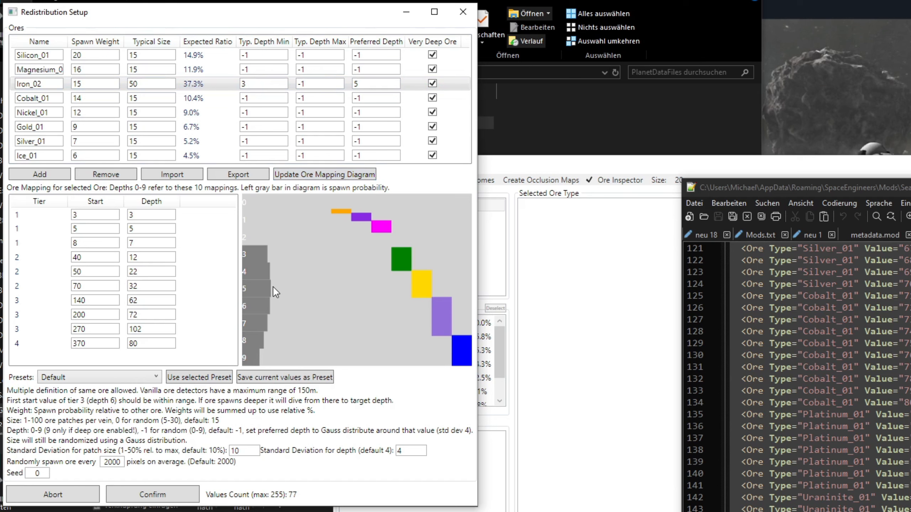
Step: Try a standard deviation for depth of 3, change it to 2, and update the ore mapping diagram for each value
double_click(412, 452)
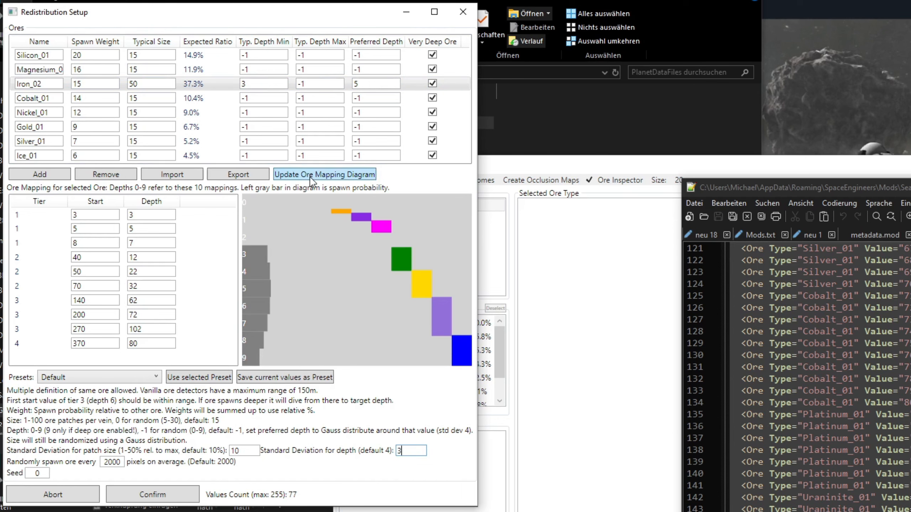
left_click(337, 179)
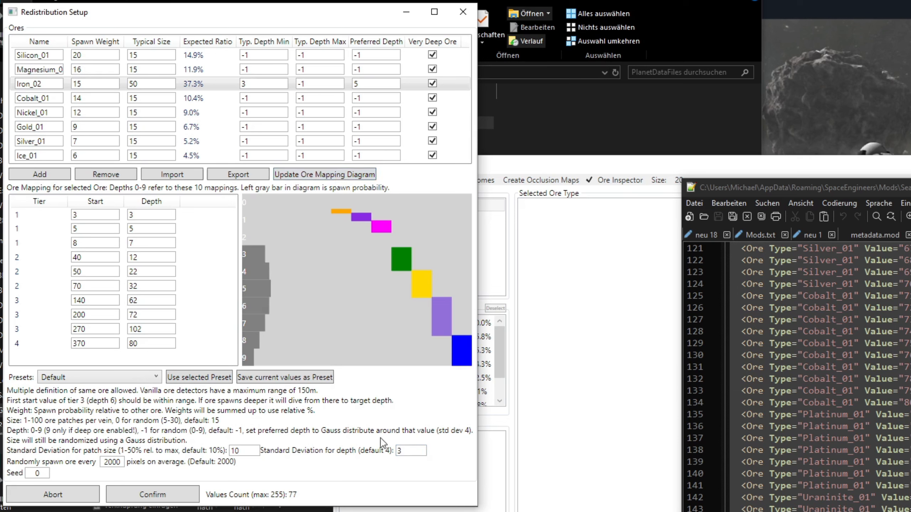
key("BackSpace")
type("2")
left_click(328, 175)
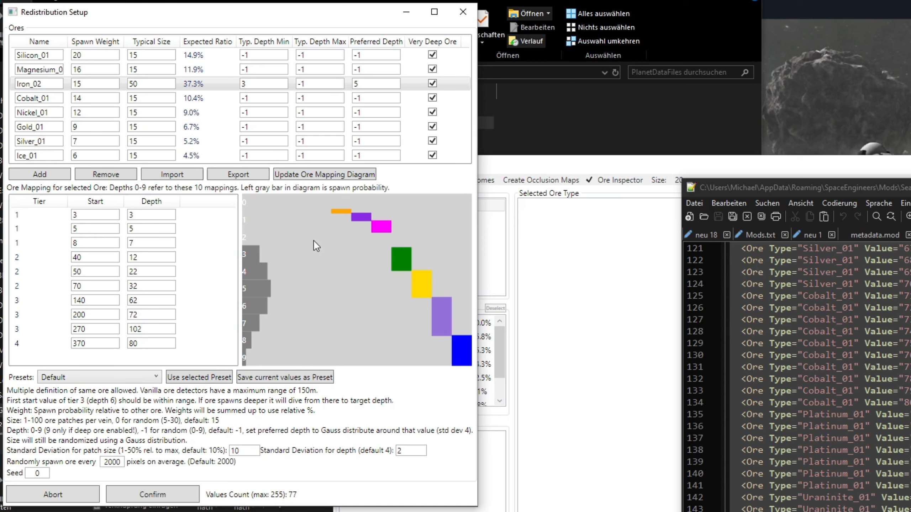
Step: Apply the Small Medium Depth preset to Iron_02's ore mapping
double_click(77, 257)
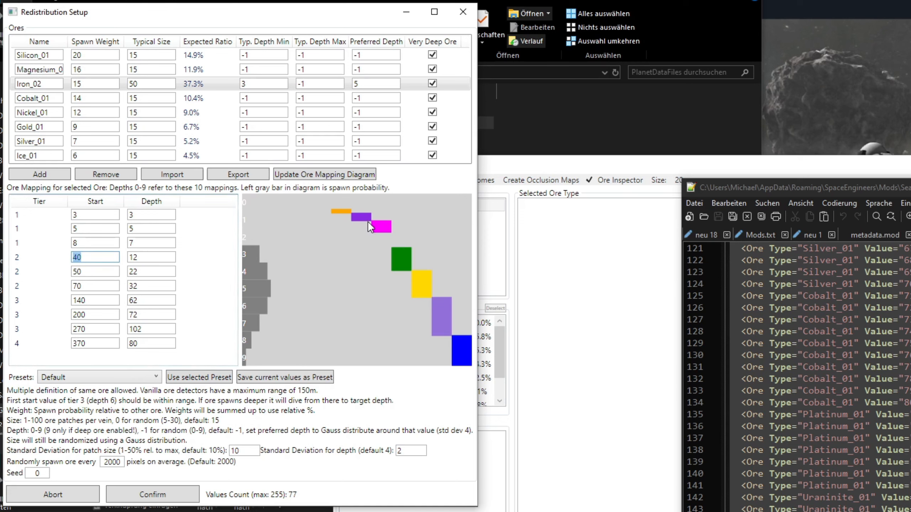
left_click(73, 343)
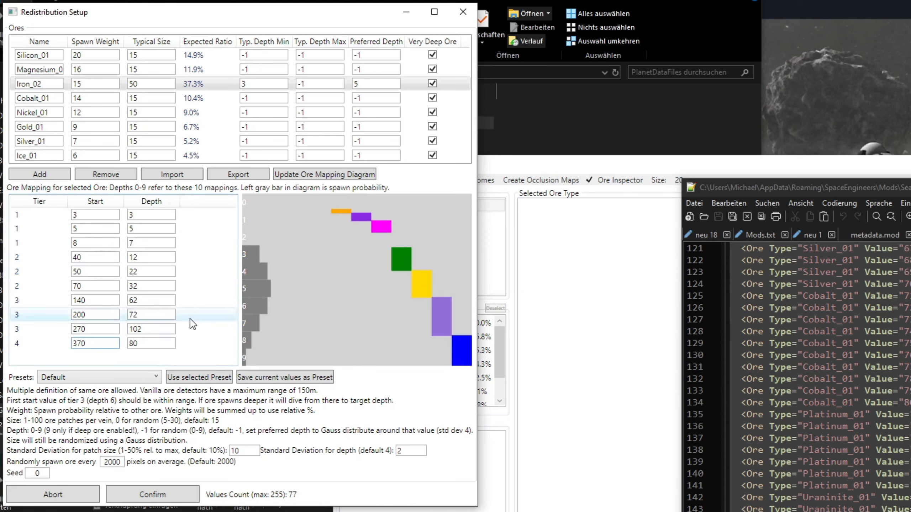
left_click(101, 378)
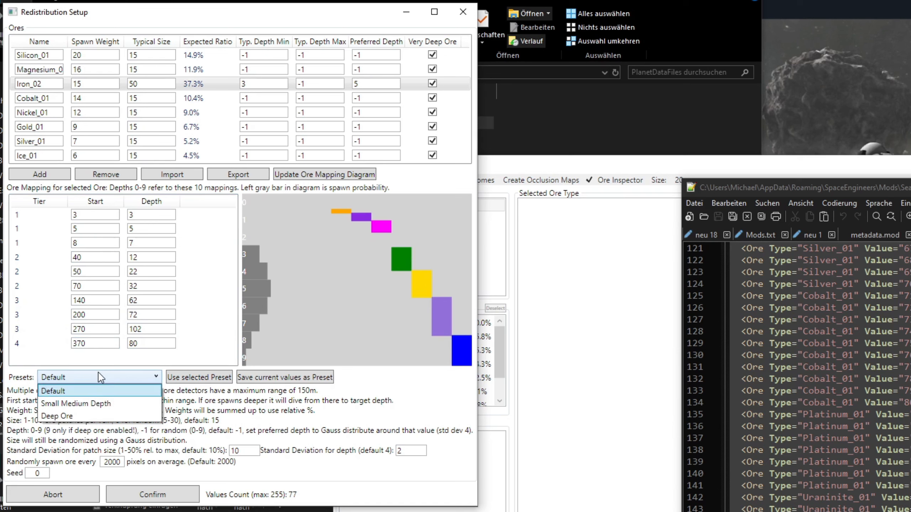
left_click(99, 404)
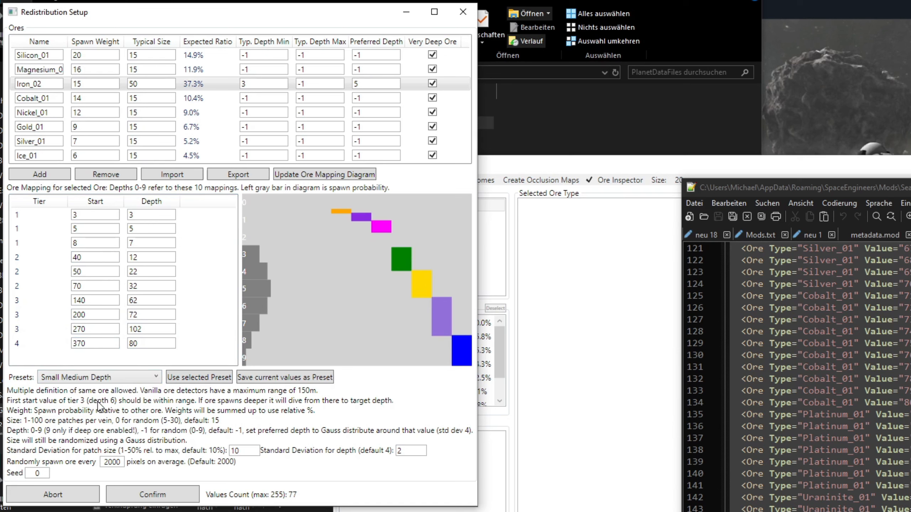
left_click(181, 380)
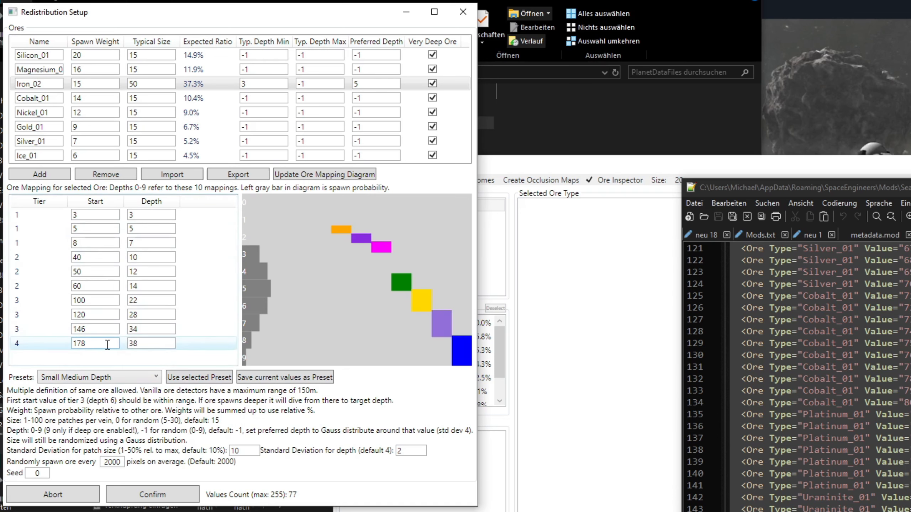
Step: Add a new ore named Uraninite_01, copying the name from the definition file in the text editor, and set its spawn weight to 2
left_click(40, 174)
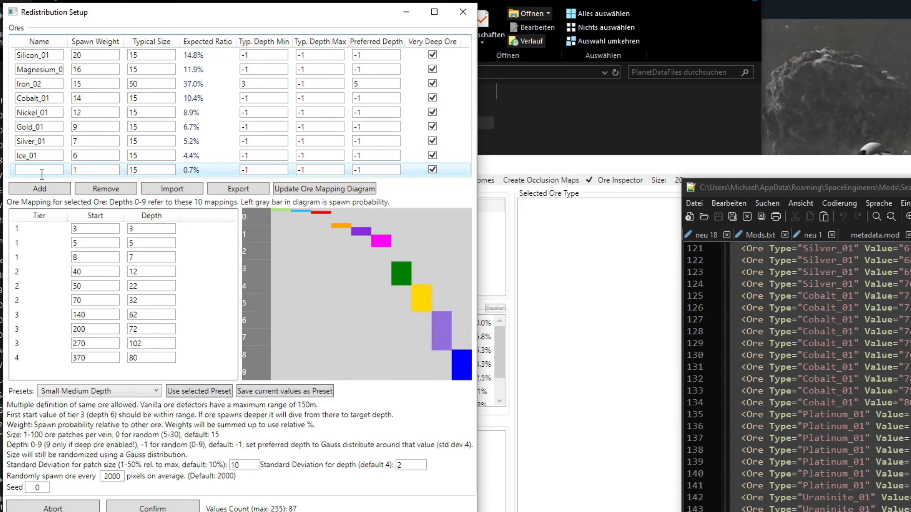
double_click(836, 509)
key("ctrl+c")
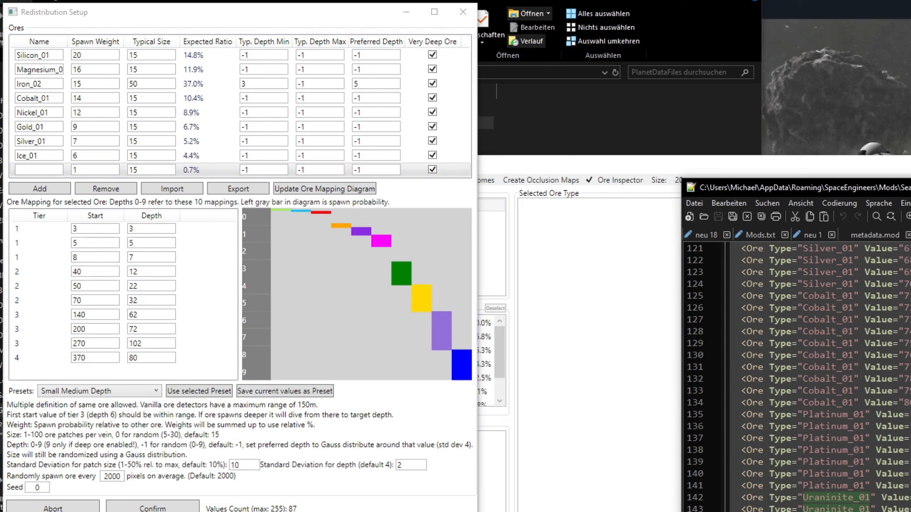
left_click(45, 170)
key("ctrl+v")
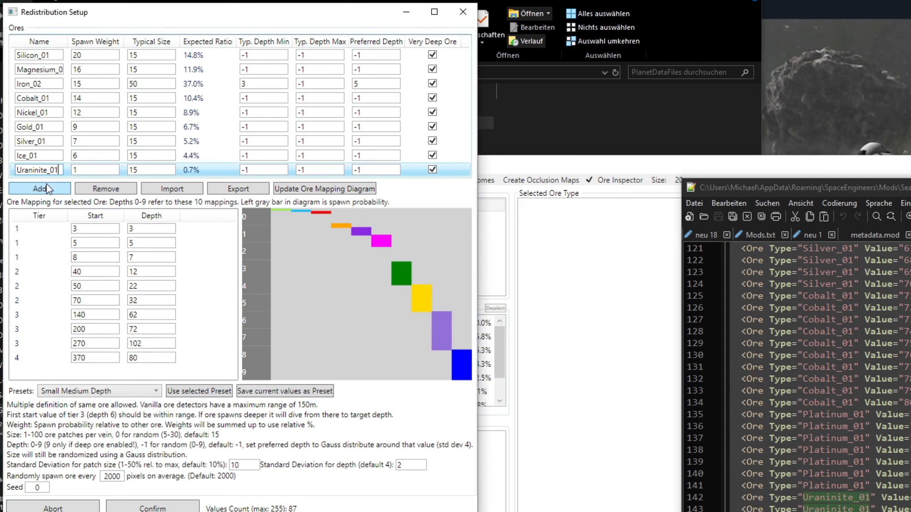
left_click(107, 165)
key("BackSpace")
type("2")
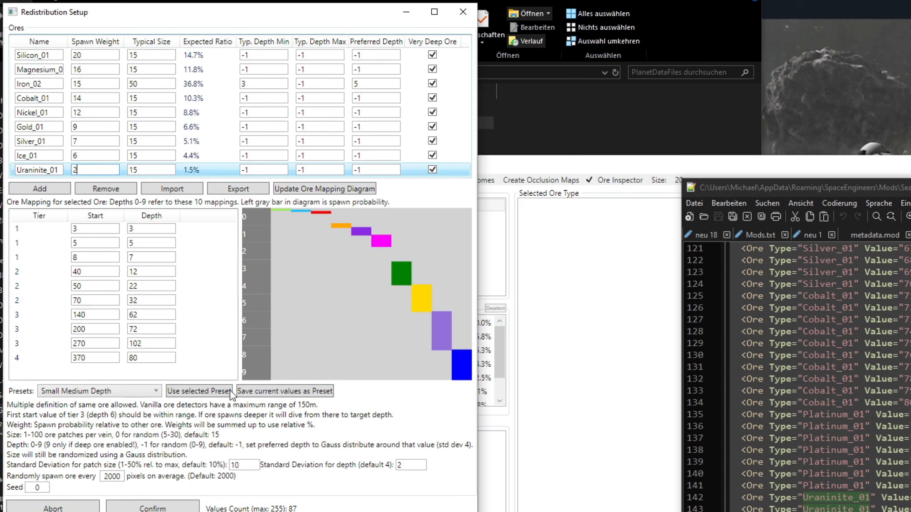
Step: Try to run the ore redistribution for EarthLike with the current ore setup
double_click(103, 478)
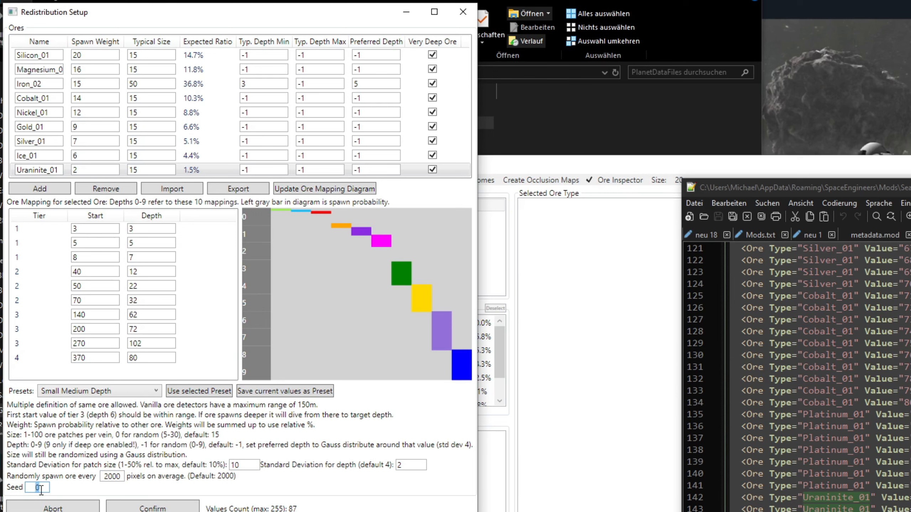
left_click(152, 508)
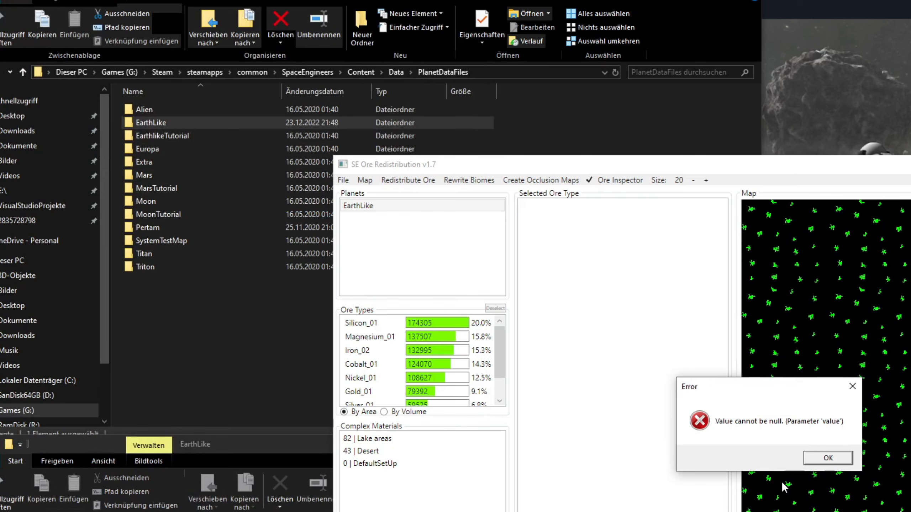
left_click(828, 459)
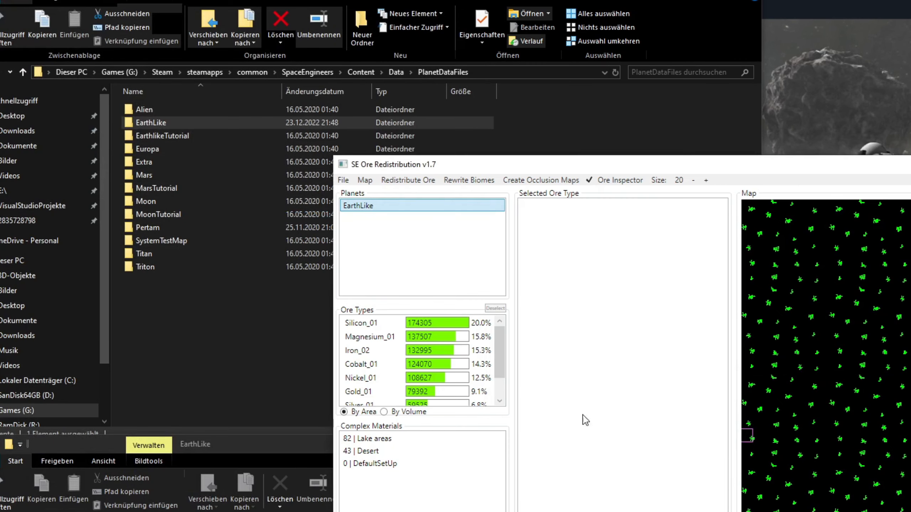
left_click(404, 181)
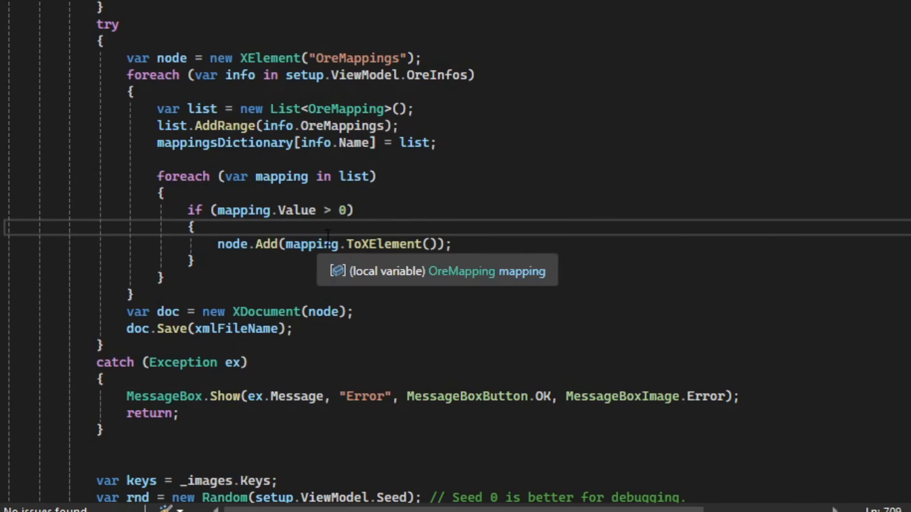
Step: In the code editor, add mapping.Type = info.Name above the node.Add call inside the mapping.Value > 0 block
key("Return")
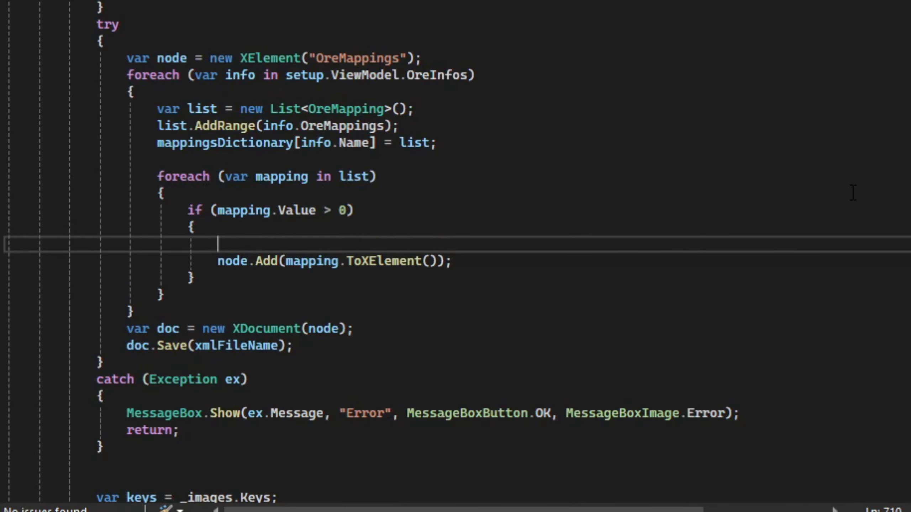
type("inf")
key("BackSpace")
key("BackSpace")
key("BackSpace")
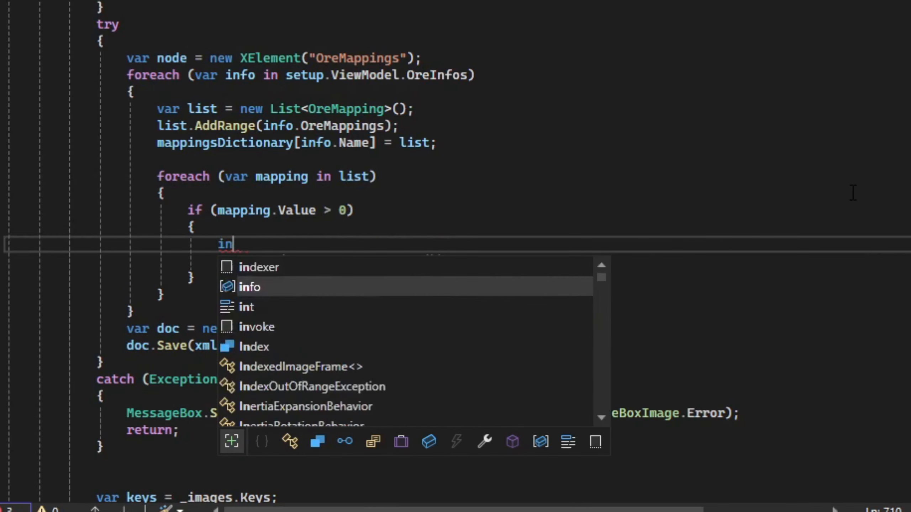
type("mapping.")
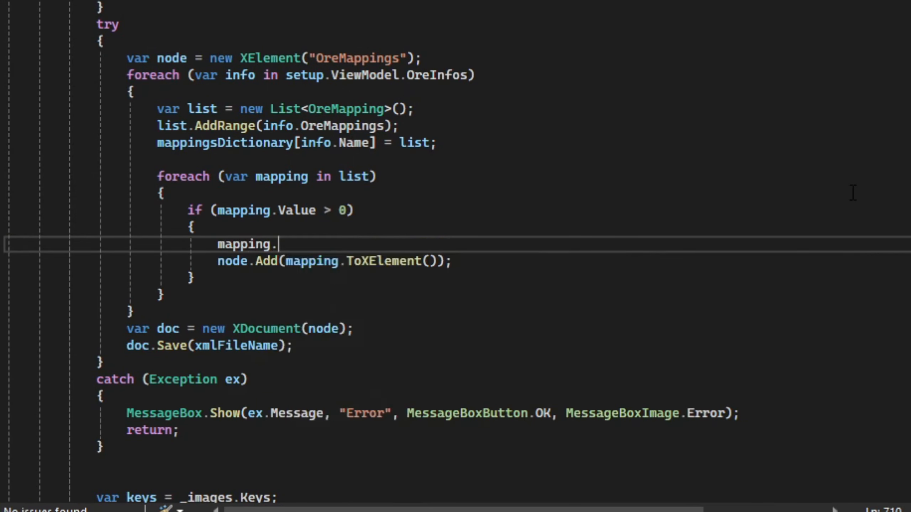
type("Type = ")
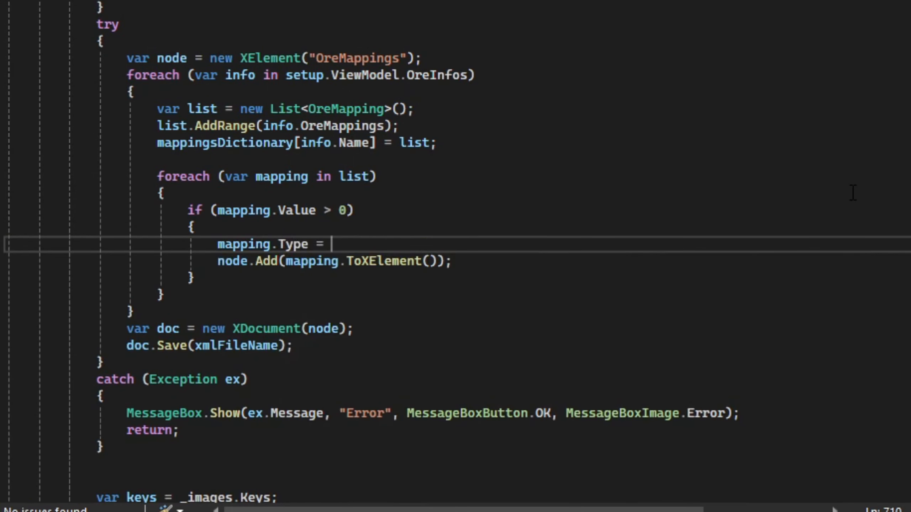
type("info.na")
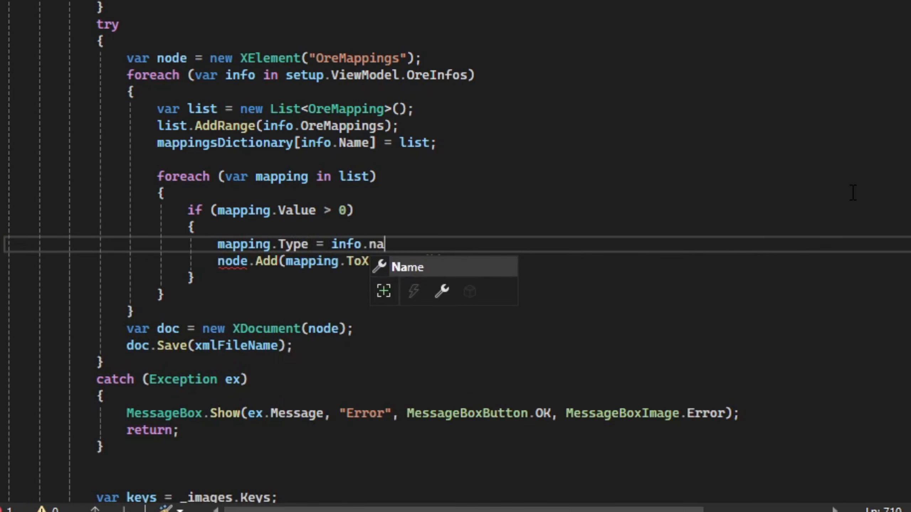
key("Tab")
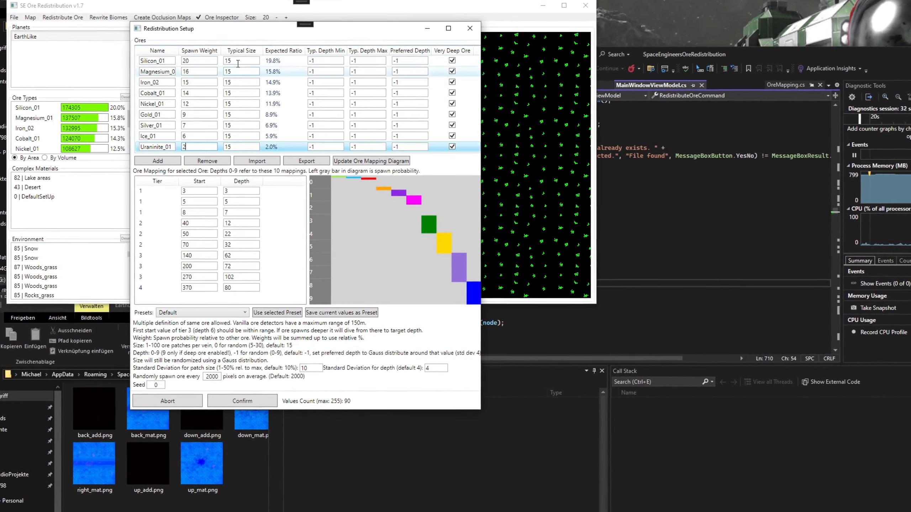
Step: Run the ore redistribution with Uraninite_01 included, overwriting the existing PNG files in the mod's EarthLike folder
left_click(241, 403)
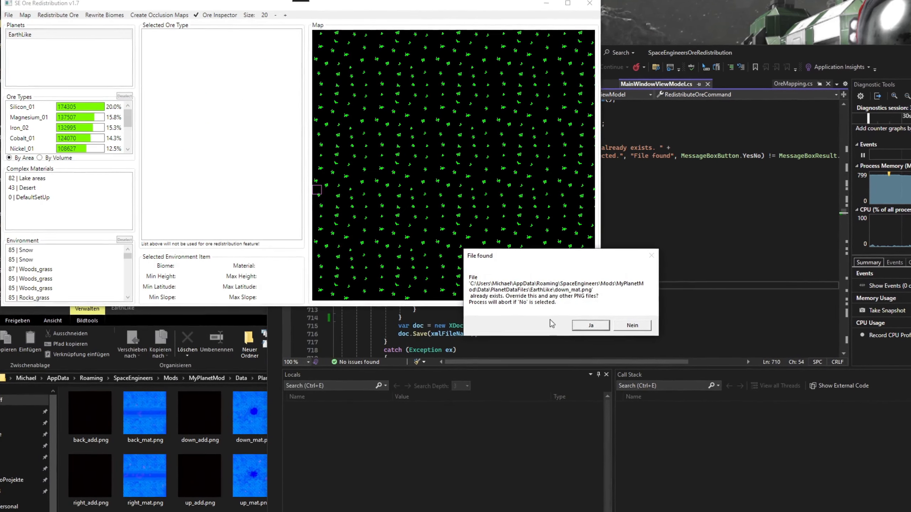
left_click(591, 328)
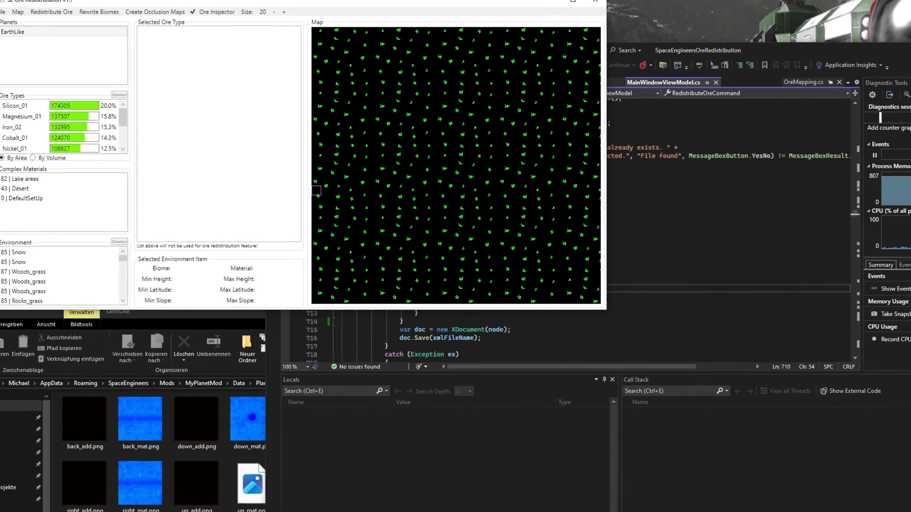
key("alt+Tab")
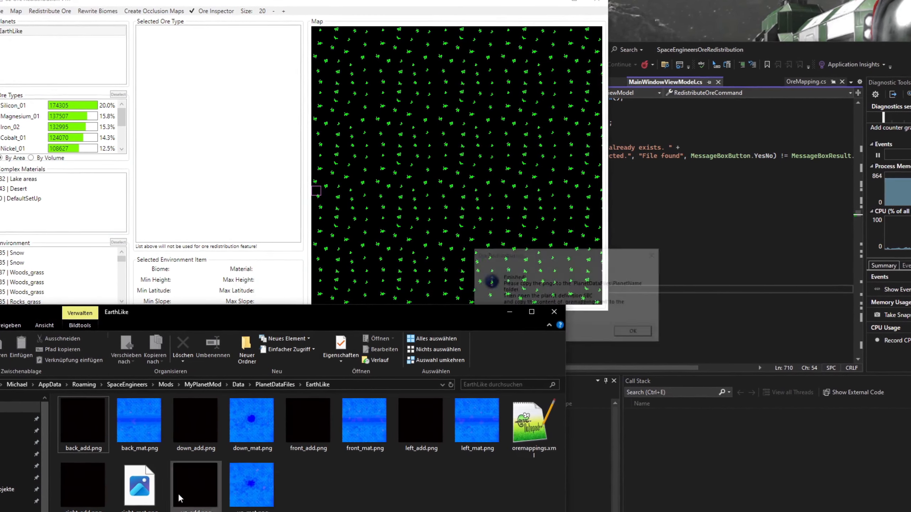
left_click(545, 271)
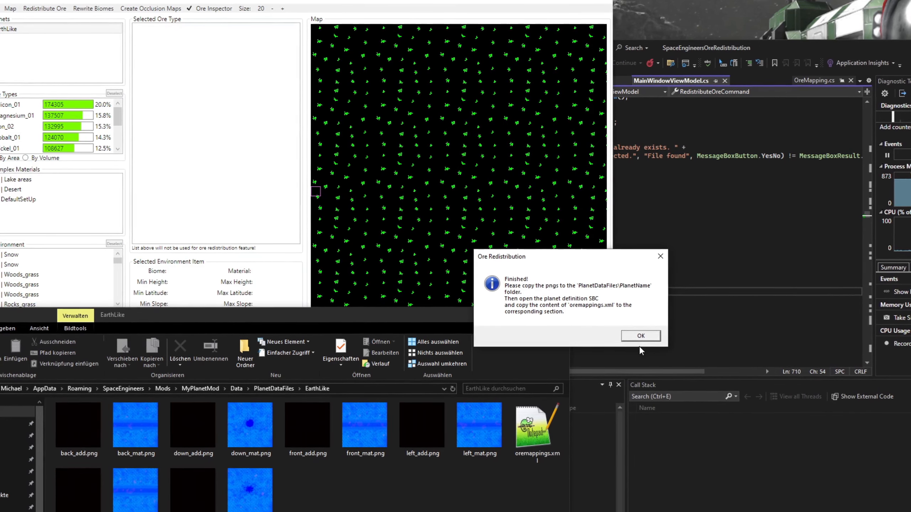
left_click(642, 337)
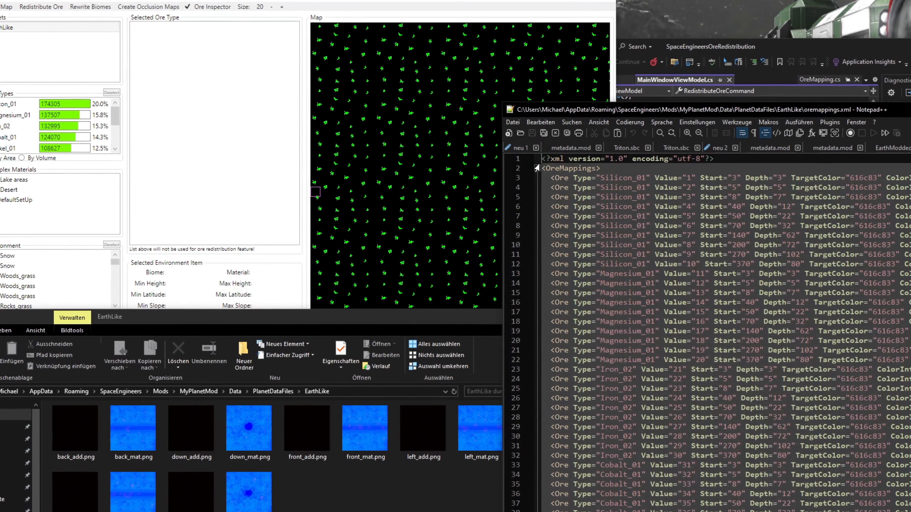
Step: Delete the XML declaration line in oremappings.xml and copy the whole OreMappings block
left_click(601, 178)
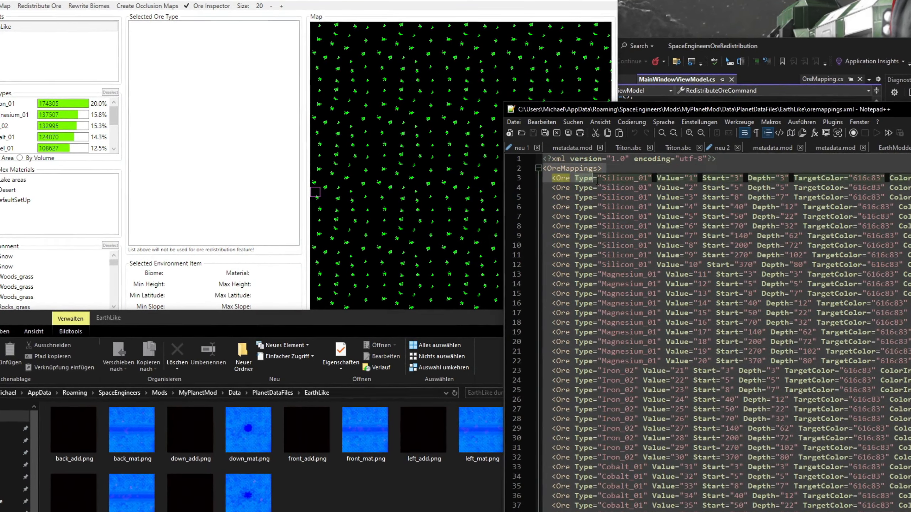
left_click_drag(729, 159, 624, 511)
key("Delete")
key("Delete")
scroll(614, 402, "down", 11)
scroll(618, 432, "down", 5)
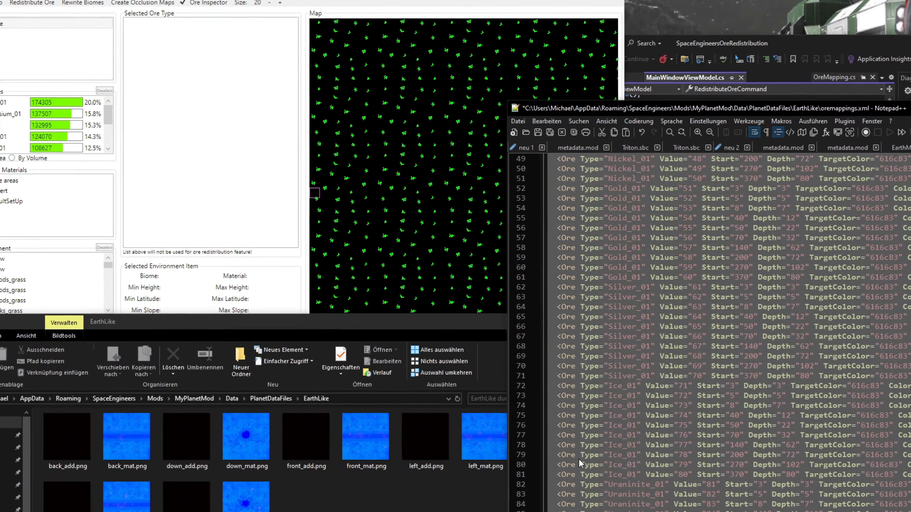
Step: Open EarthModded.sbc from MyPlanetMod's Data folder in the text editor
left_click(197, 398)
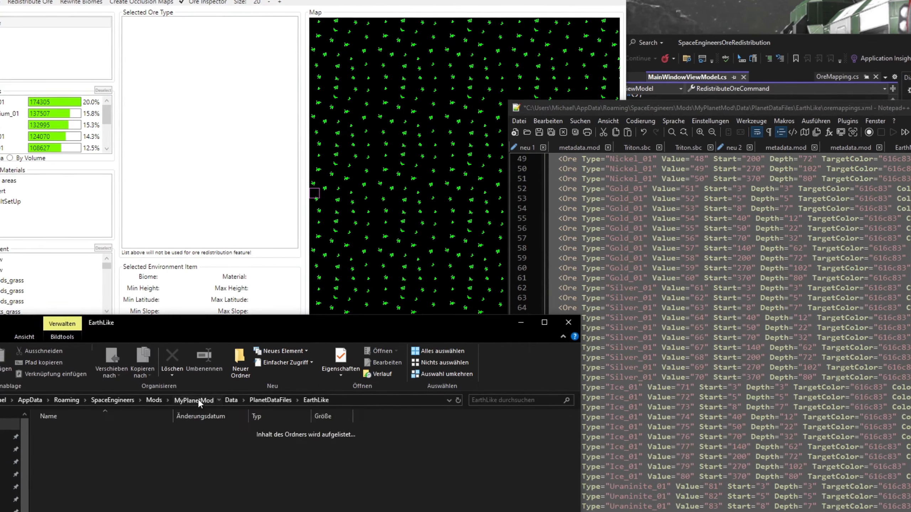
double_click(82, 436)
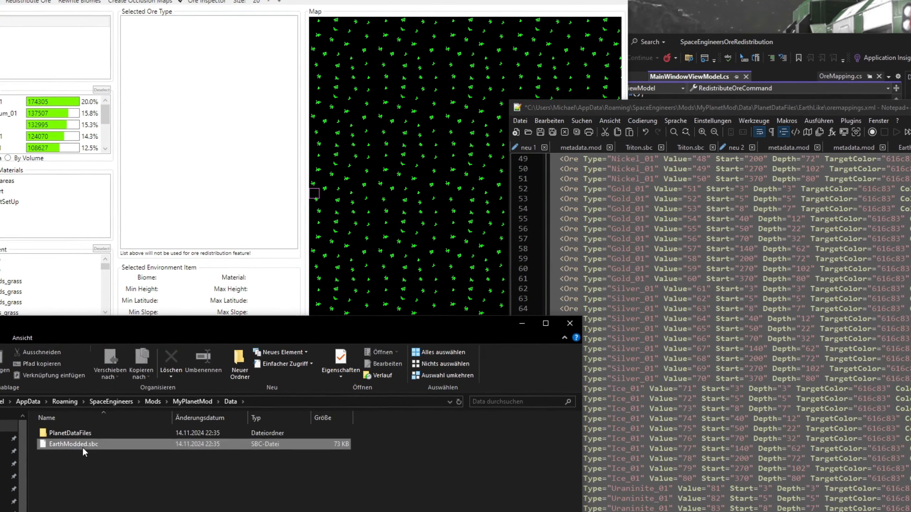
right_click(81, 446)
left_click(131, 238)
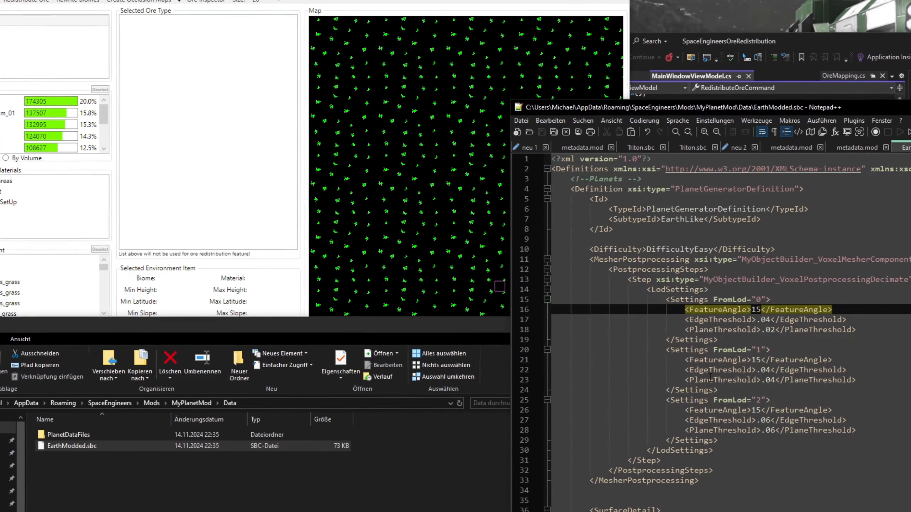
Step: Replace the entire OreMappings section of EarthModded.sbc with the copied generated mappings and save the file
scroll(688, 386, "down", 13)
scroll(689, 387, "down", 6)
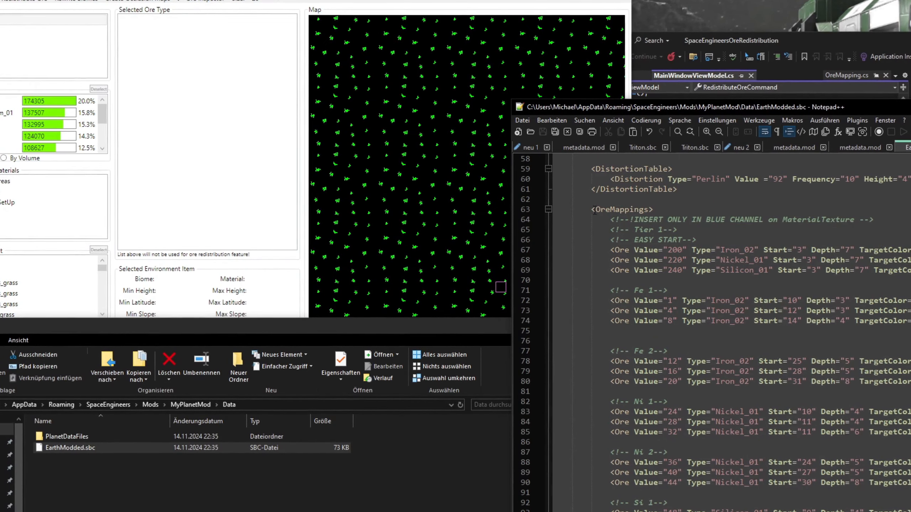
left_click_drag(591, 209, 688, 427)
scroll(684, 304, "down", 5)
scroll(685, 372, "down", 18)
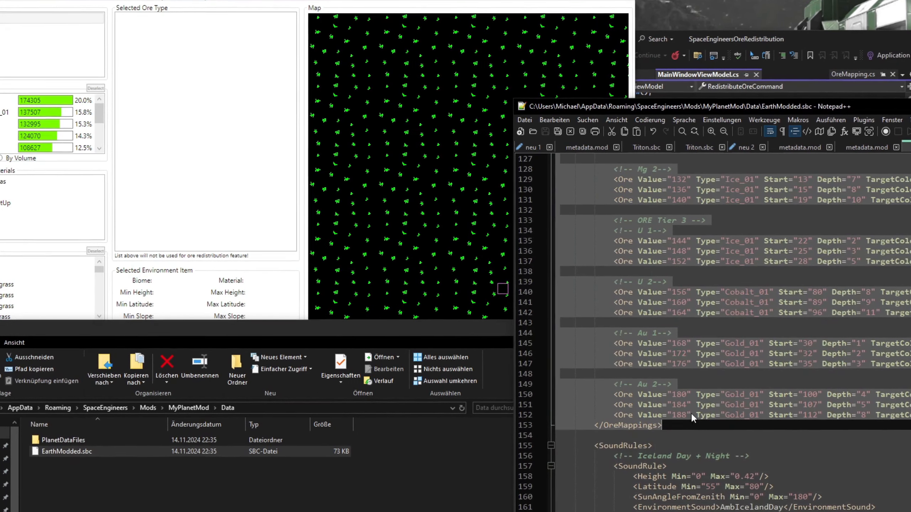
key("ctrl+v")
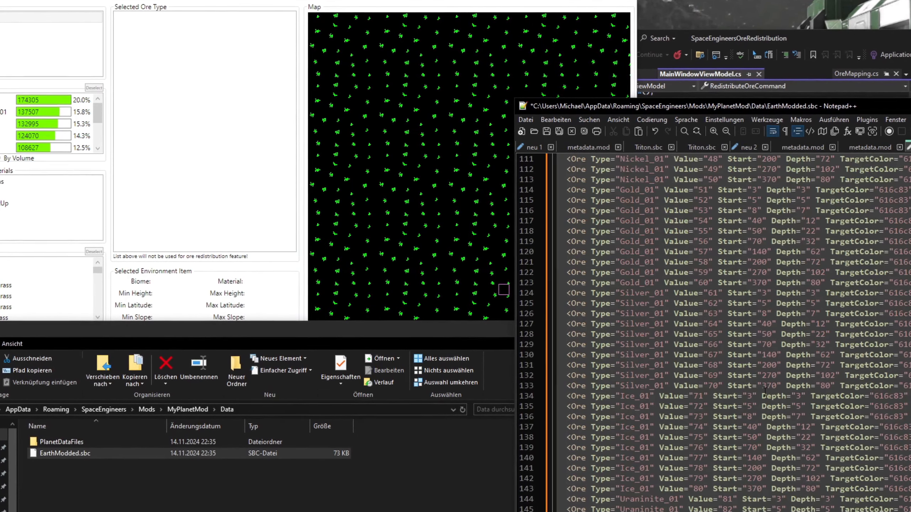
scroll(767, 394, "up", 15)
key("ctrl+s")
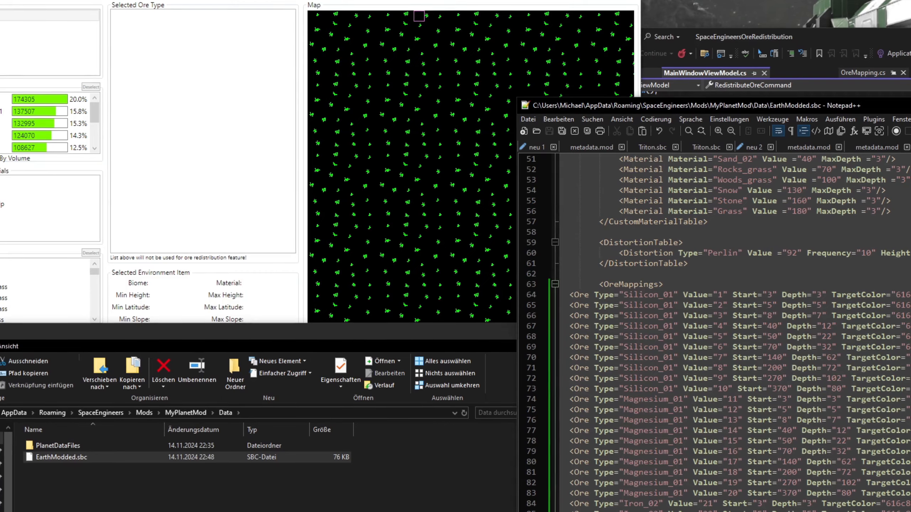
Step: Load EarthModded.sbc from MyPlanetMod's Data folder into SE Ore Redistribution, enlarge the window and select the EarthLike planet
left_click_drag(4, 0, 58, 14)
left_click(12, 26)
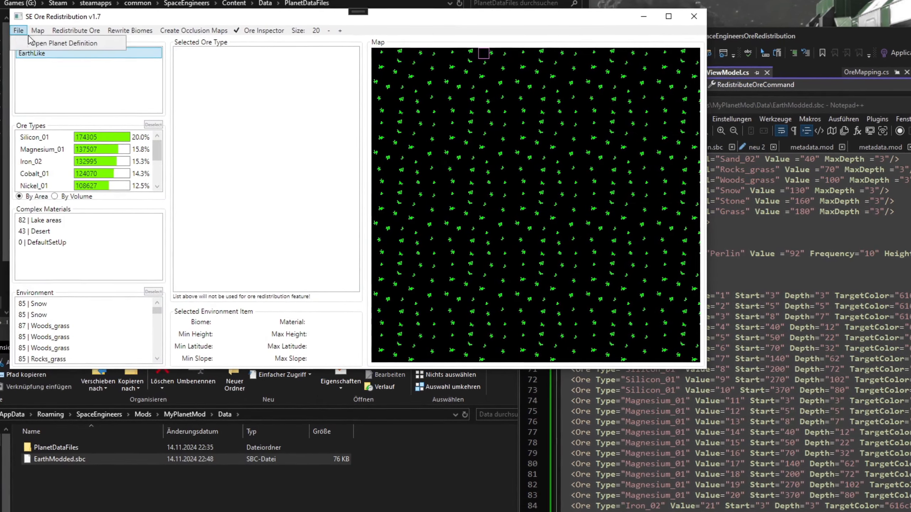
left_click(32, 38)
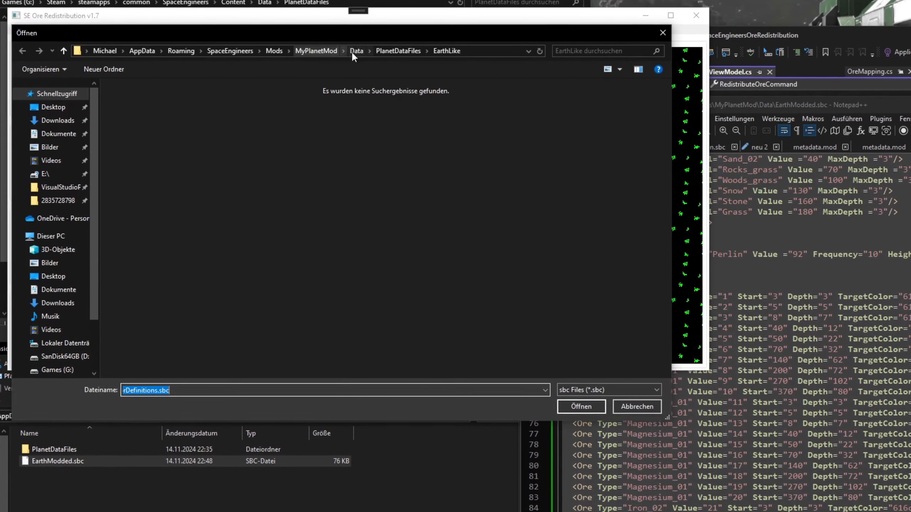
left_click(355, 51)
left_click(163, 114)
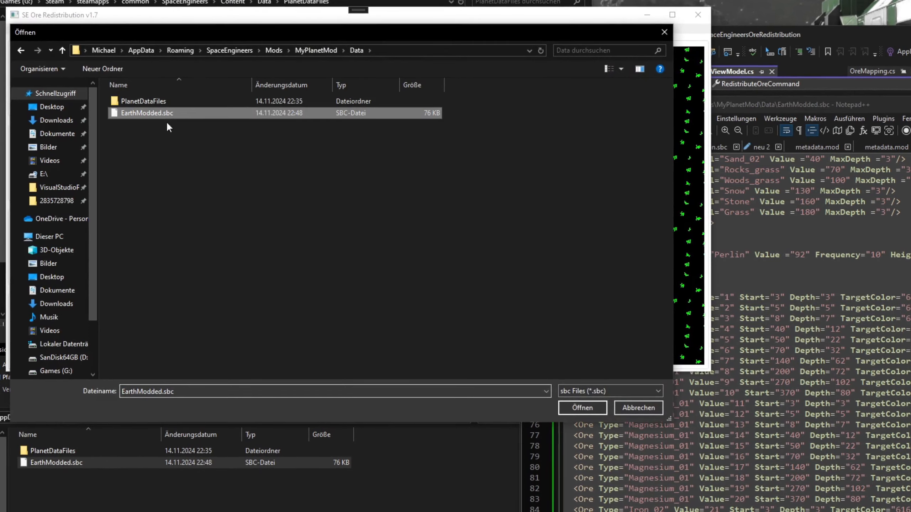
left_click(582, 408)
left_click_drag(715, 369, 909, 504)
left_click(36, 54)
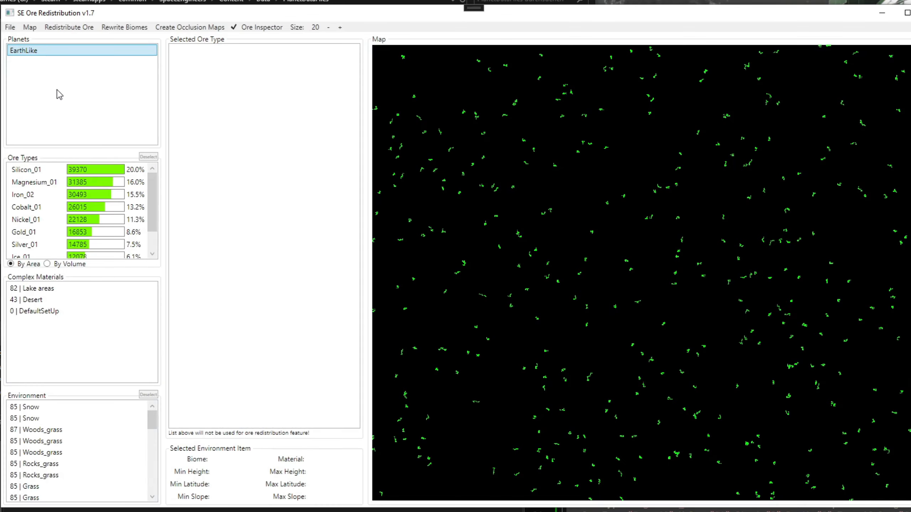
Step: Examine the Uraninite_01 ore mappings and how its patches are spread across the EarthLike map
scroll(153, 208, "down", 1)
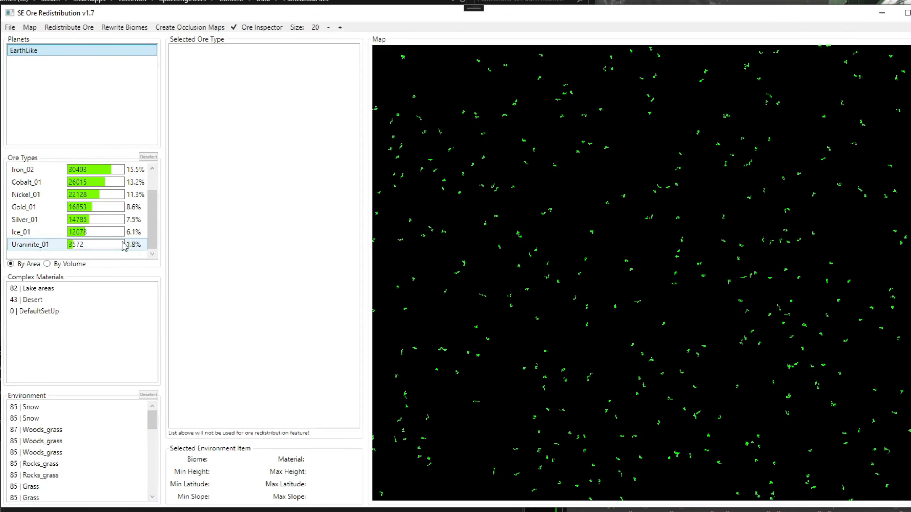
left_click(41, 247)
left_click_drag(783, 420, 581, 321)
scroll(609, 343, "down", 3)
left_click_drag(765, 378, 761, 134)
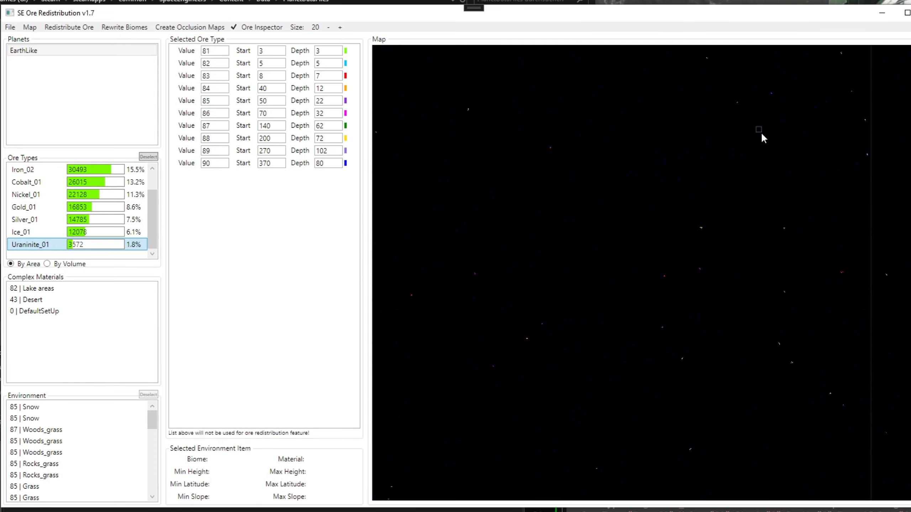
left_click_drag(589, 283, 662, 268)
scroll(592, 350, "up", 8)
scroll(571, 341, "up", 4)
left_click_drag(591, 322, 616, 385)
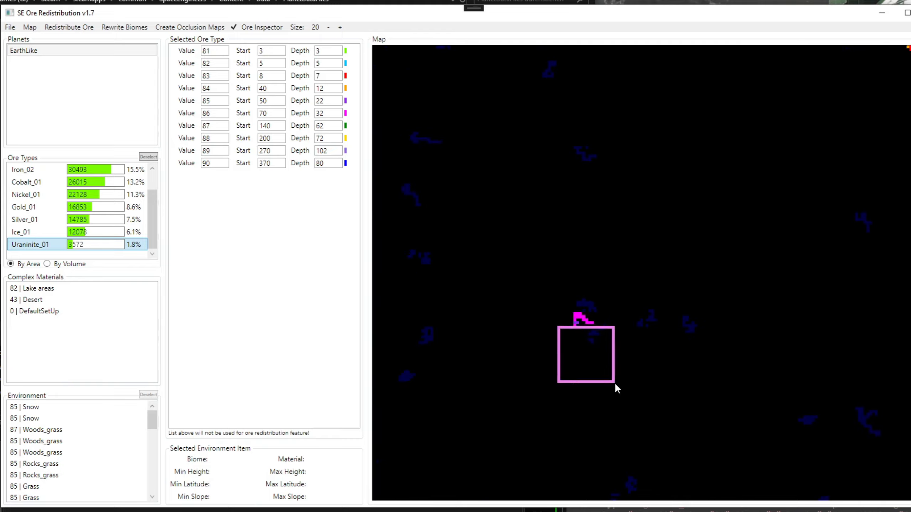
scroll(607, 348, "down", 6)
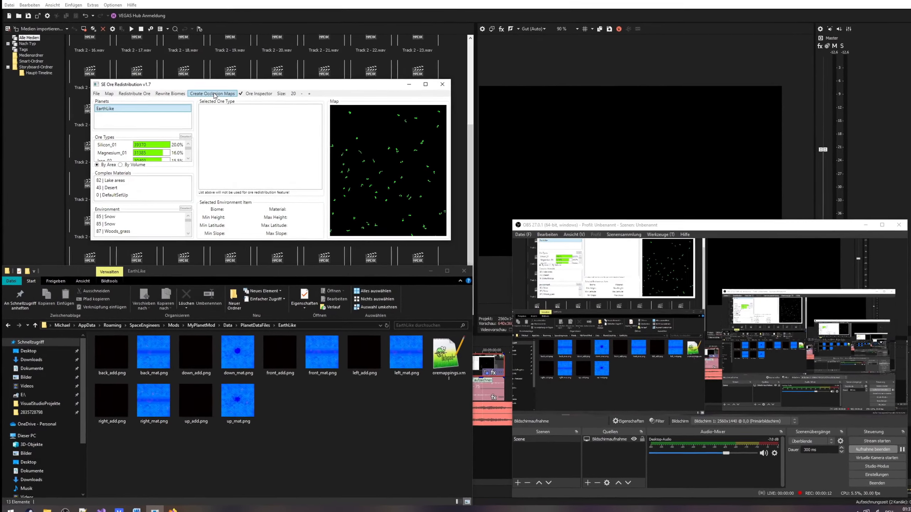
Step: Create the occlusion maps for EarthLike and open the generated front_add.png to inspect it up close
left_click(220, 92)
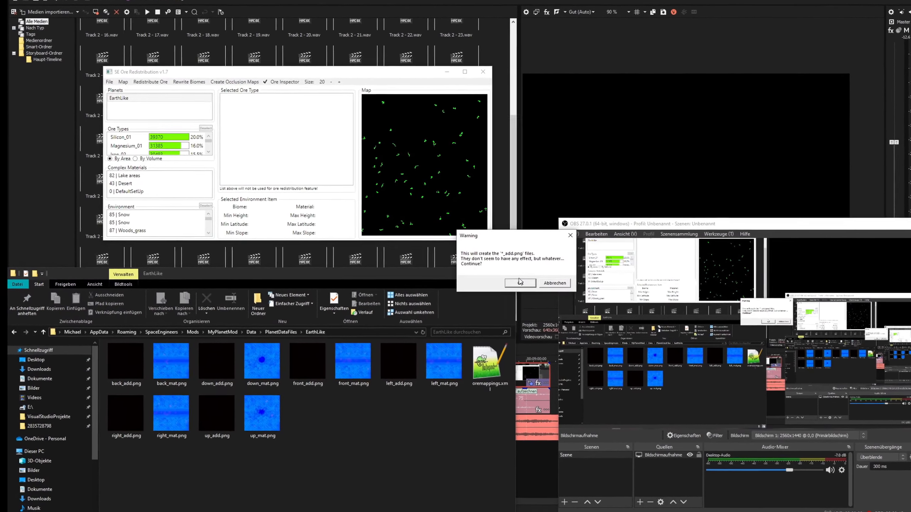
left_click(531, 284)
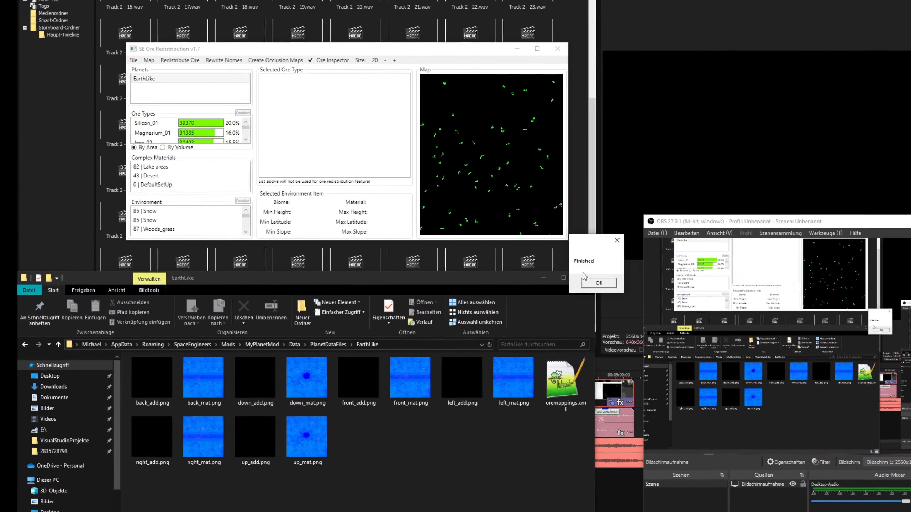
left_click(580, 282)
double_click(364, 379)
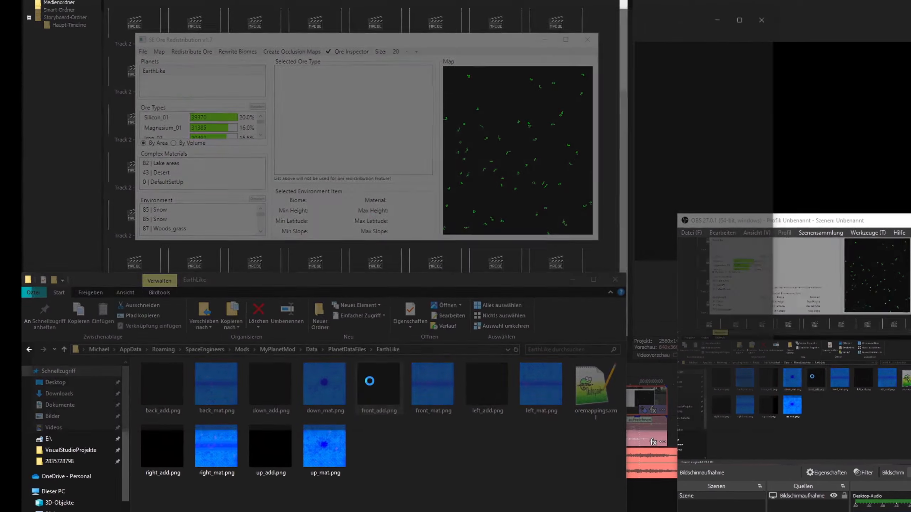
scroll(347, 227, "up", 5)
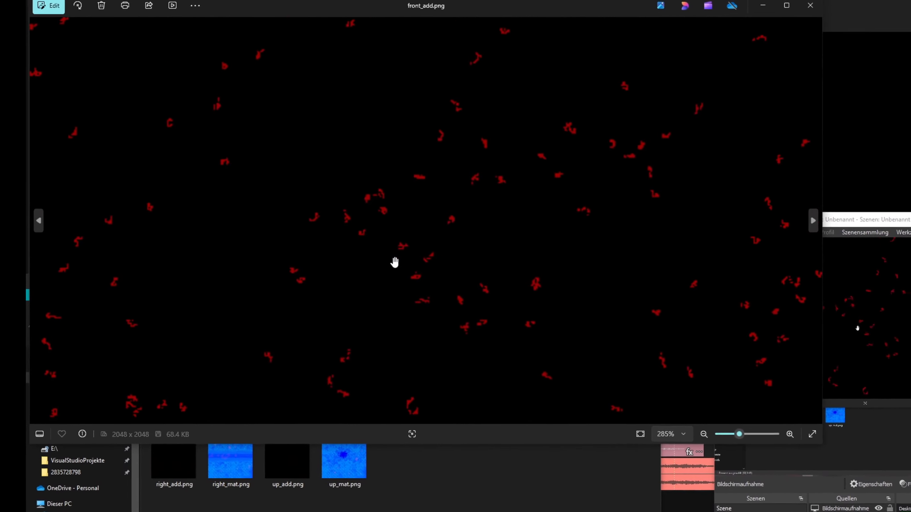